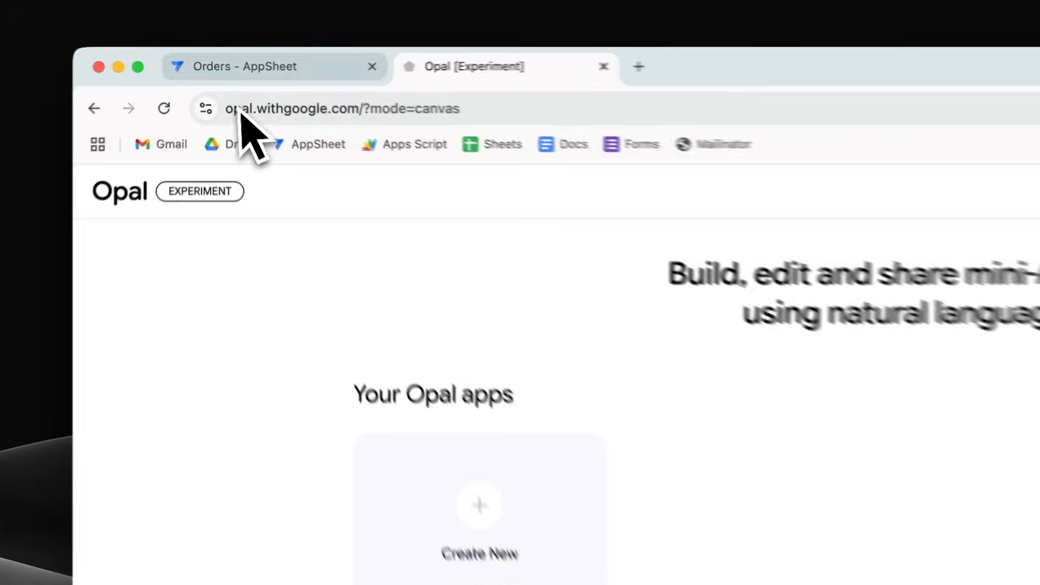
{"action": "left_click", "coordinate": [217, 89]}
{"action": "left_click", "coordinate": [230, 119]}
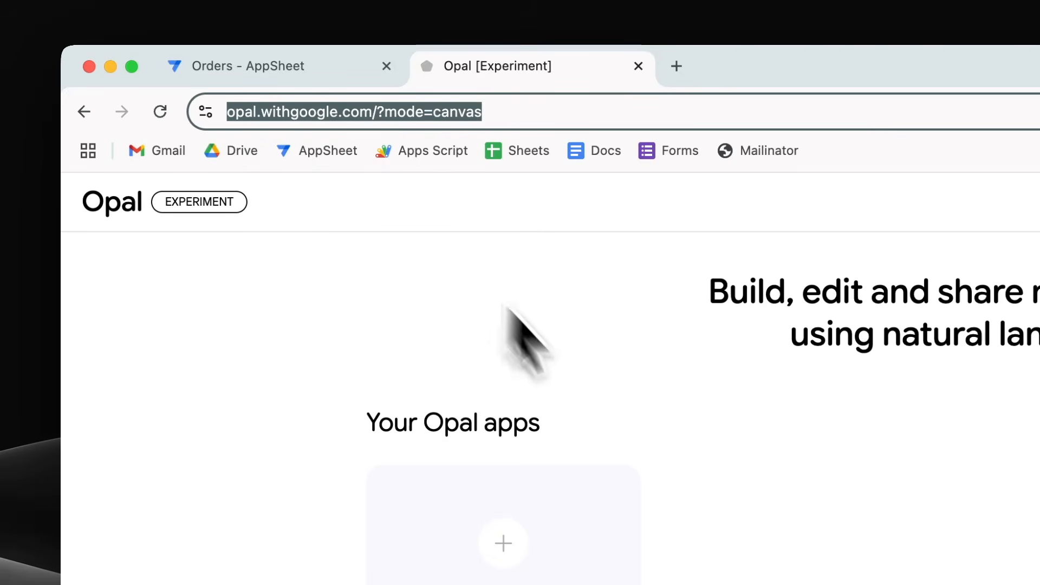
{"action": "left_click", "coordinate": [797, 580]}
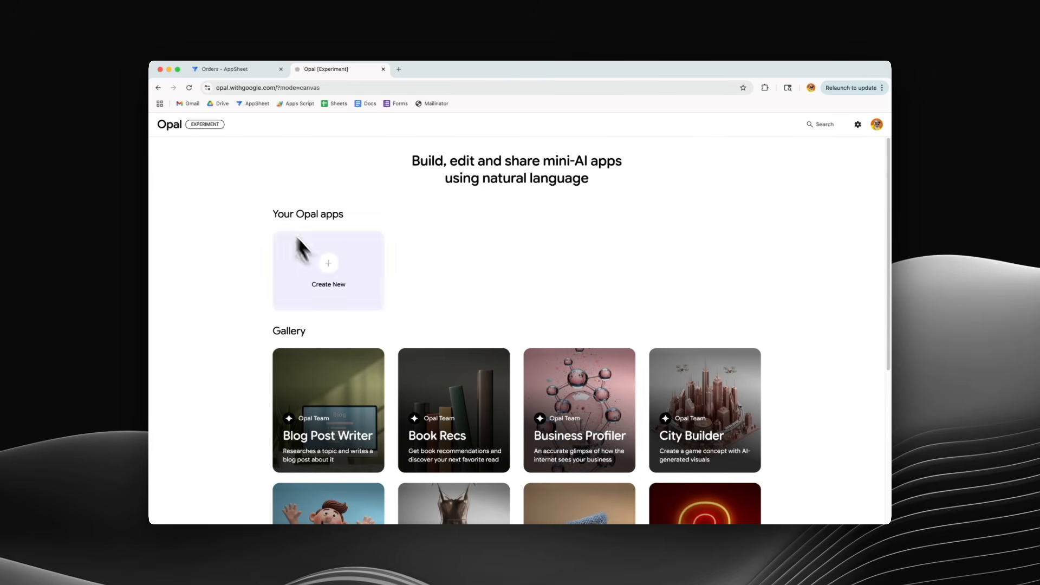
Open the Blog Post Writer app from the gallery, examine its input, outline, writing, banner image and display steps, and return to the home page
{"action": "scroll", "coordinate": [558, 390], "scroll_direction": "down", "scroll_amount": 5}
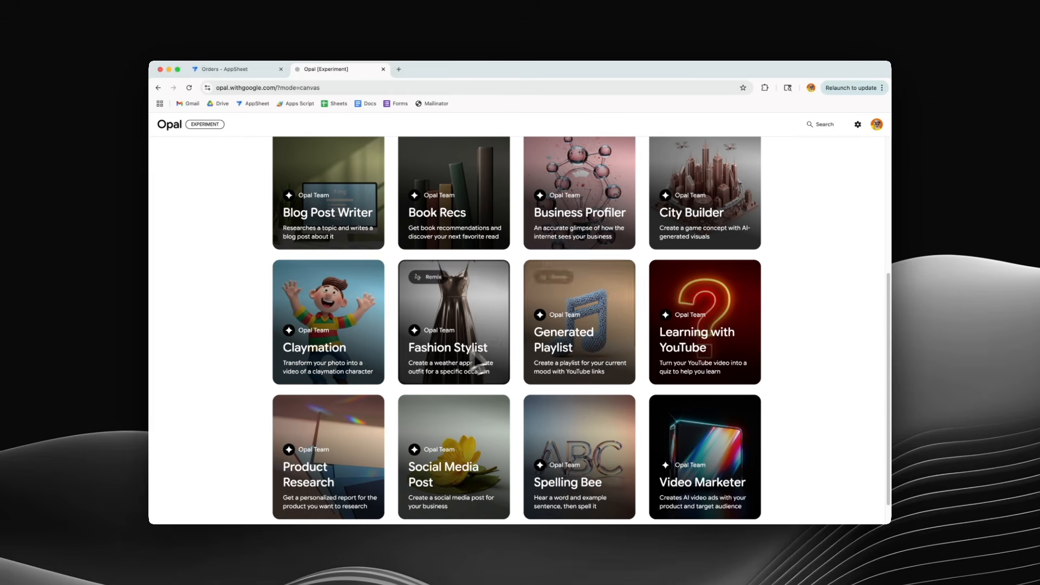
{"action": "scroll", "coordinate": [785, 412], "scroll_direction": "down", "scroll_amount": 1}
{"action": "scroll", "coordinate": [742, 431], "scroll_direction": "up", "scroll_amount": 4}
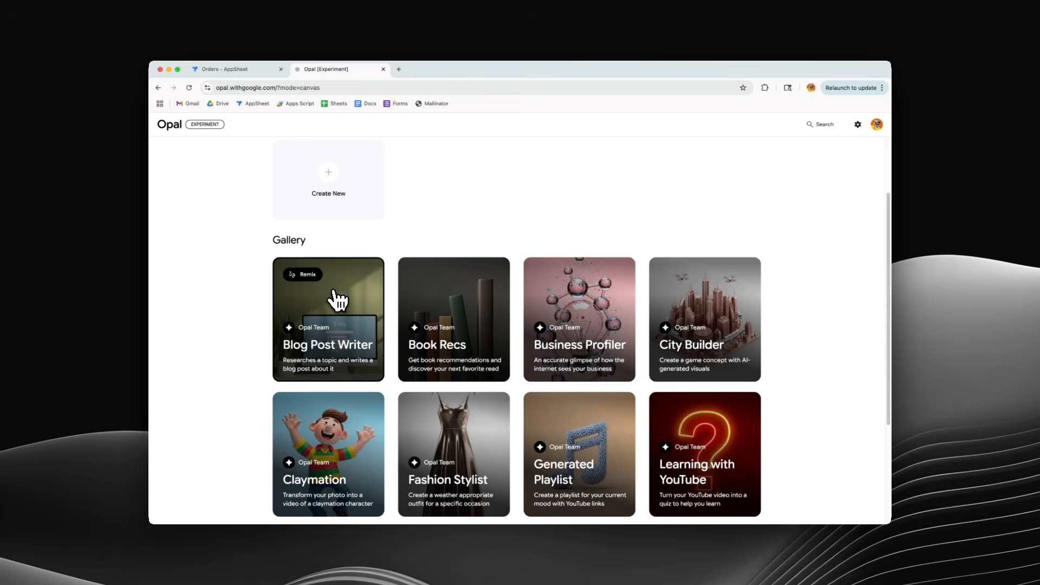
{"action": "left_click", "coordinate": [336, 295]}
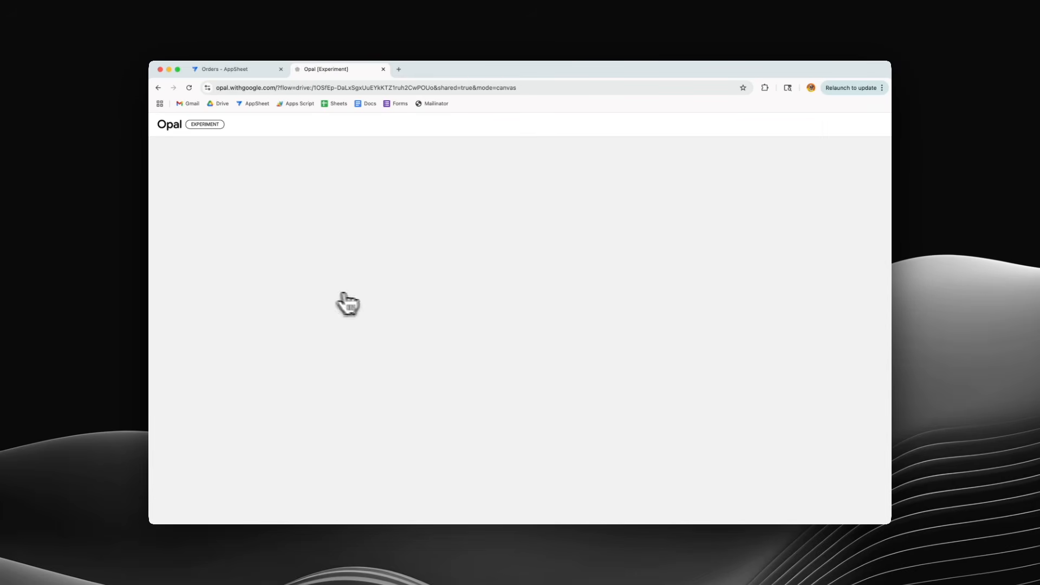
{"action": "left_click", "coordinate": [260, 276]}
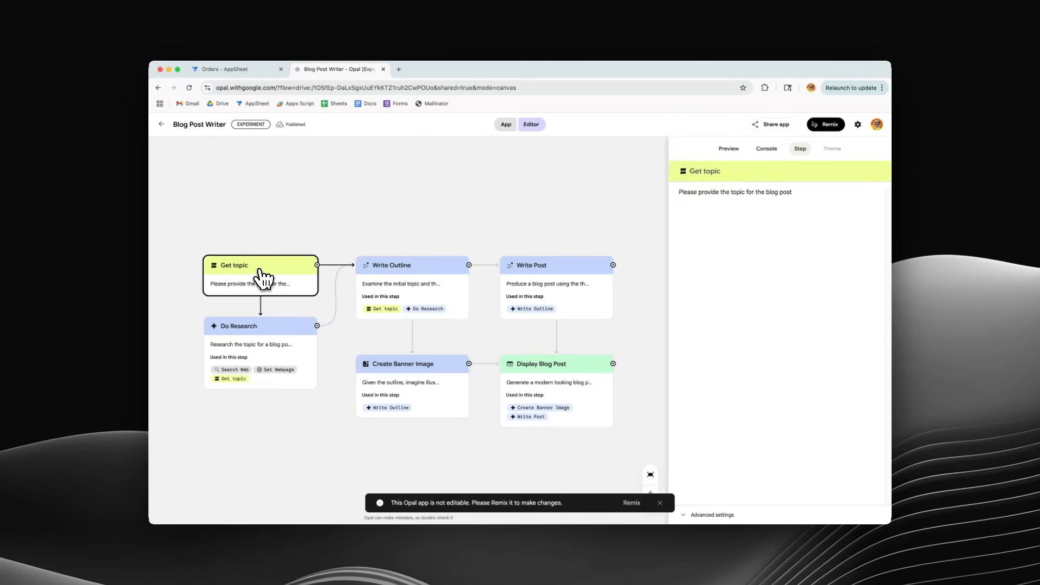
{"action": "left_click", "coordinate": [417, 282]}
{"action": "left_click", "coordinate": [558, 277]}
{"action": "left_click", "coordinate": [576, 370]}
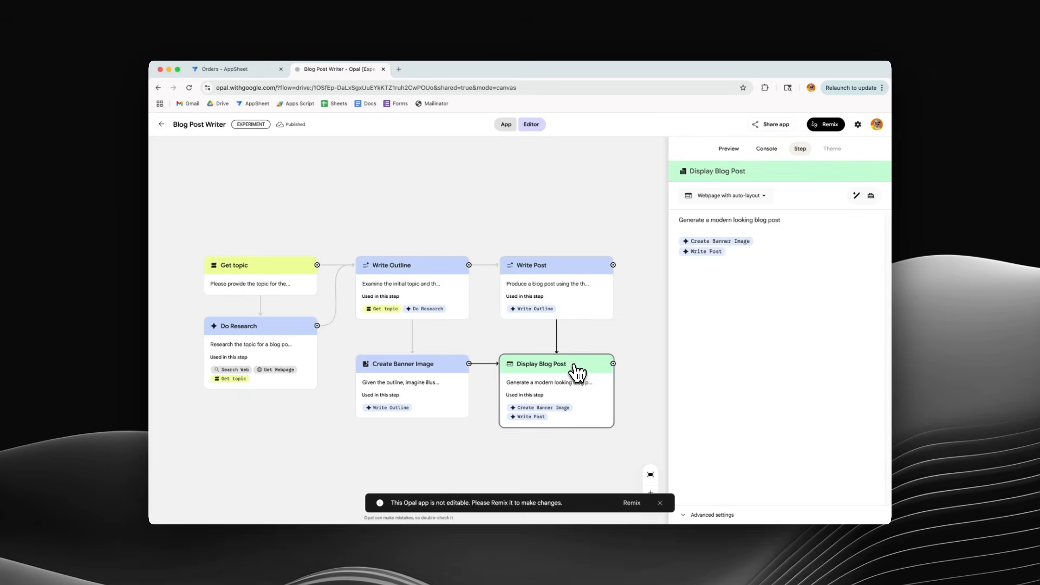
{"action": "left_click", "coordinate": [403, 370]}
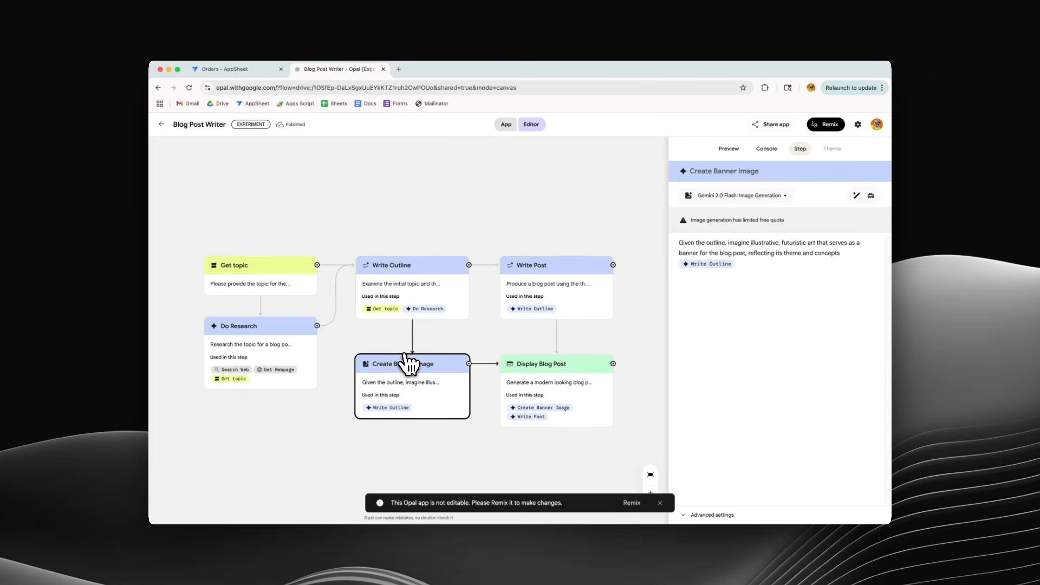
{"action": "left_click", "coordinate": [160, 125]}
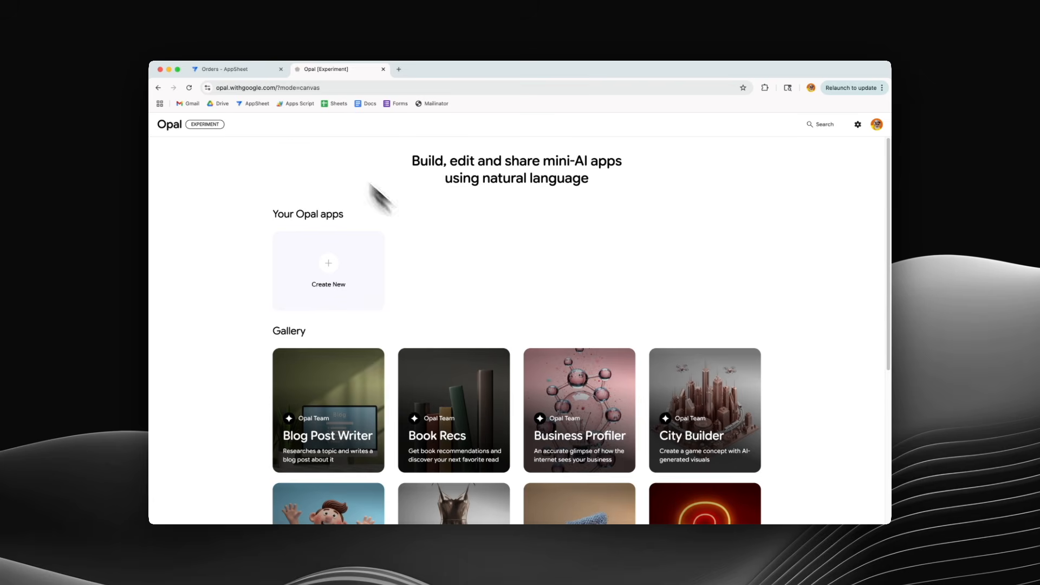
Switch to the AppSheet Orders app, examine the delayed order in the full-window preview, and view the app's source spreadsheet
{"action": "left_click", "coordinate": [236, 69]}
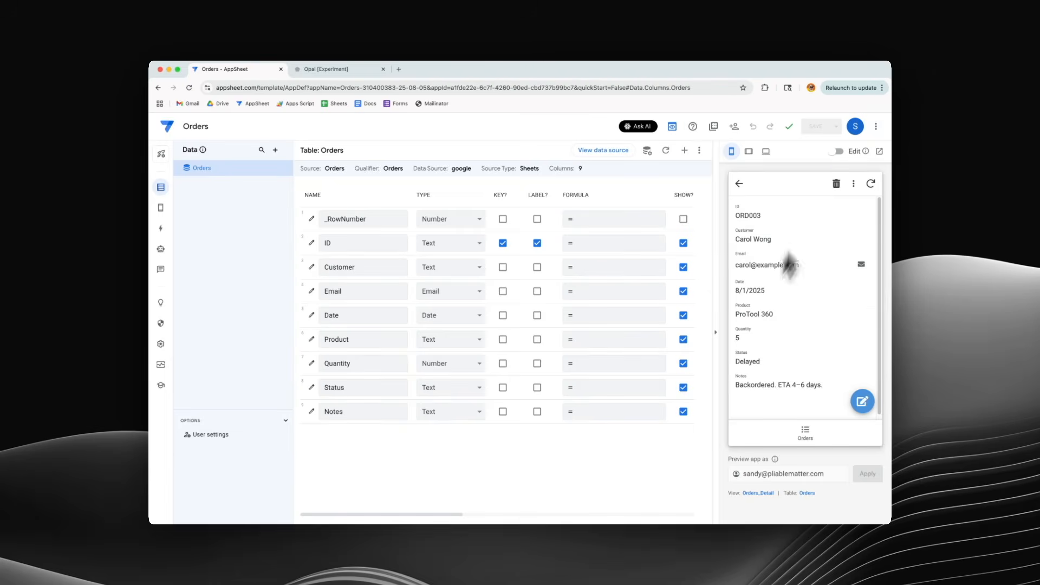
{"action": "left_click", "coordinate": [879, 152]}
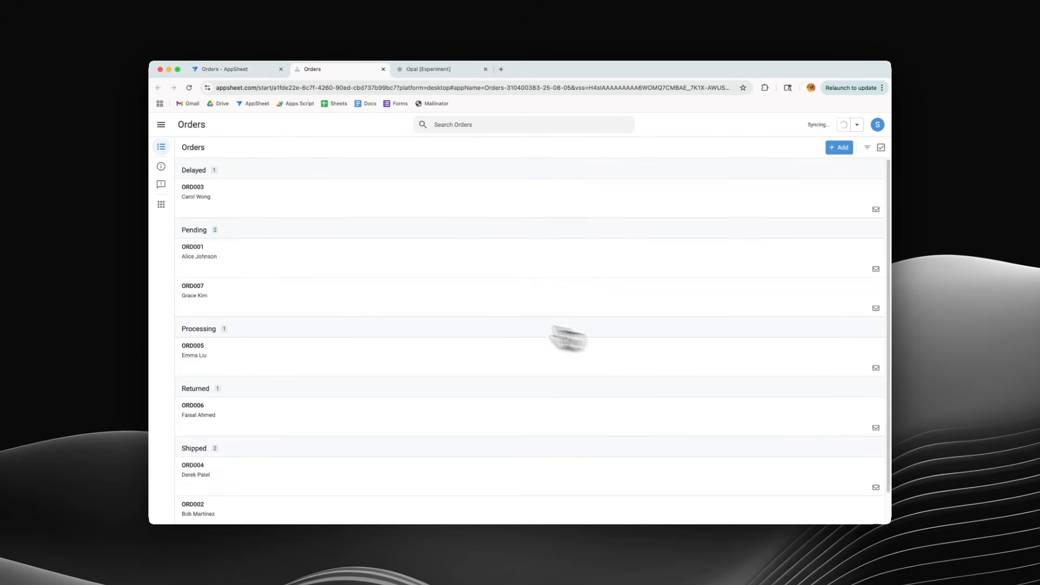
{"action": "left_click", "coordinate": [238, 209]}
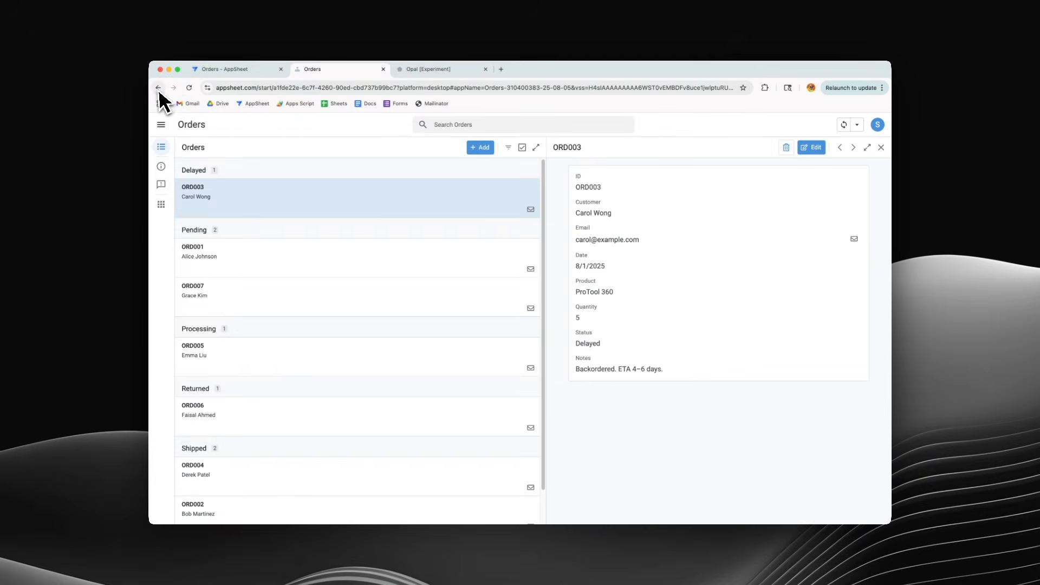
{"action": "left_click", "coordinate": [158, 88]}
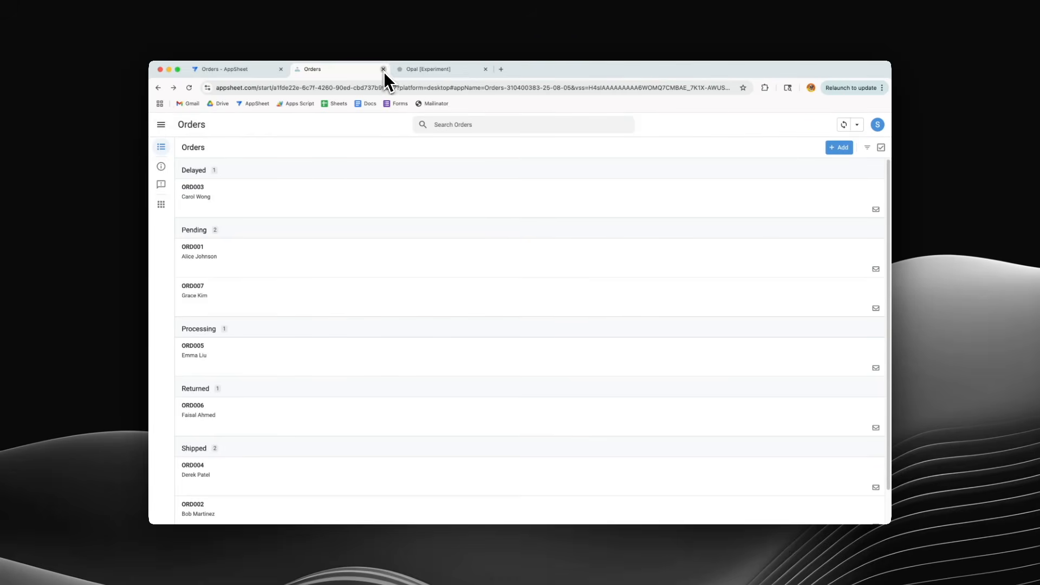
{"action": "left_click", "coordinate": [384, 70]}
{"action": "left_click", "coordinate": [599, 152]}
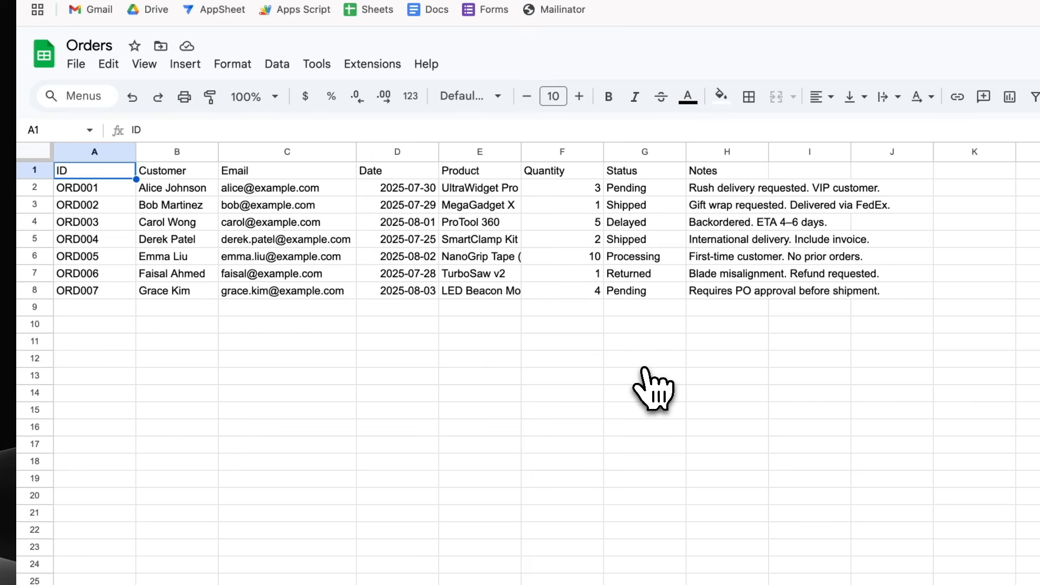
Switch to Opal, create a new app, and place the Orders spreadsheet from My Drive on its canvas as an asset
{"action": "left_click", "coordinate": [439, 70]}
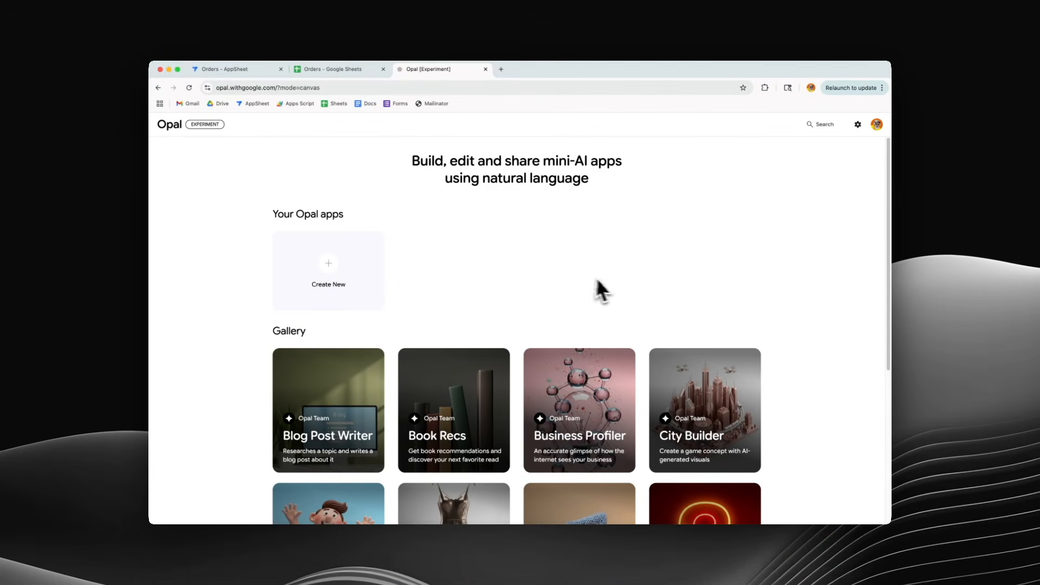
{"action": "left_click", "coordinate": [339, 274]}
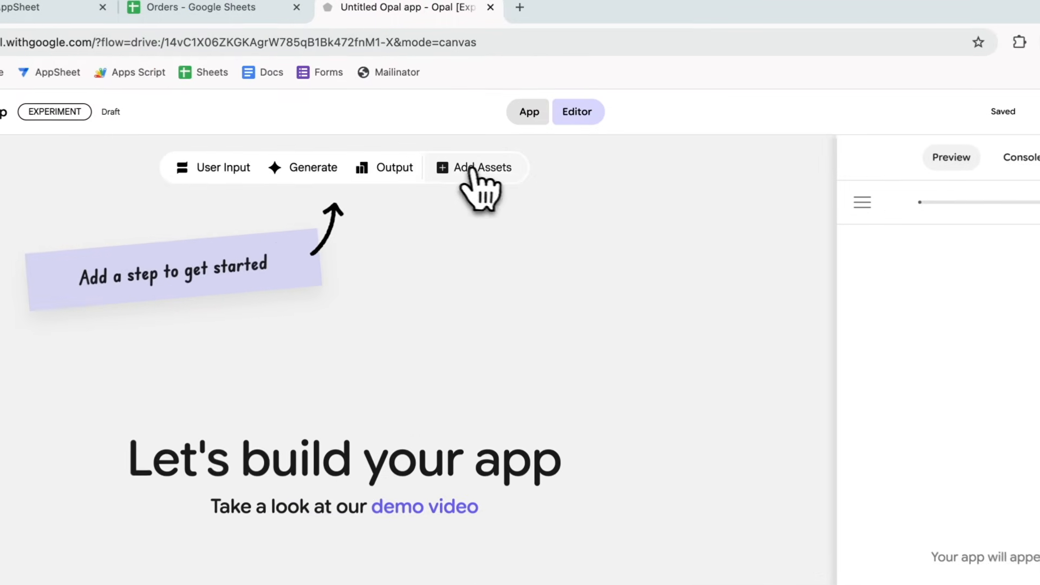
{"action": "left_click", "coordinate": [477, 155]}
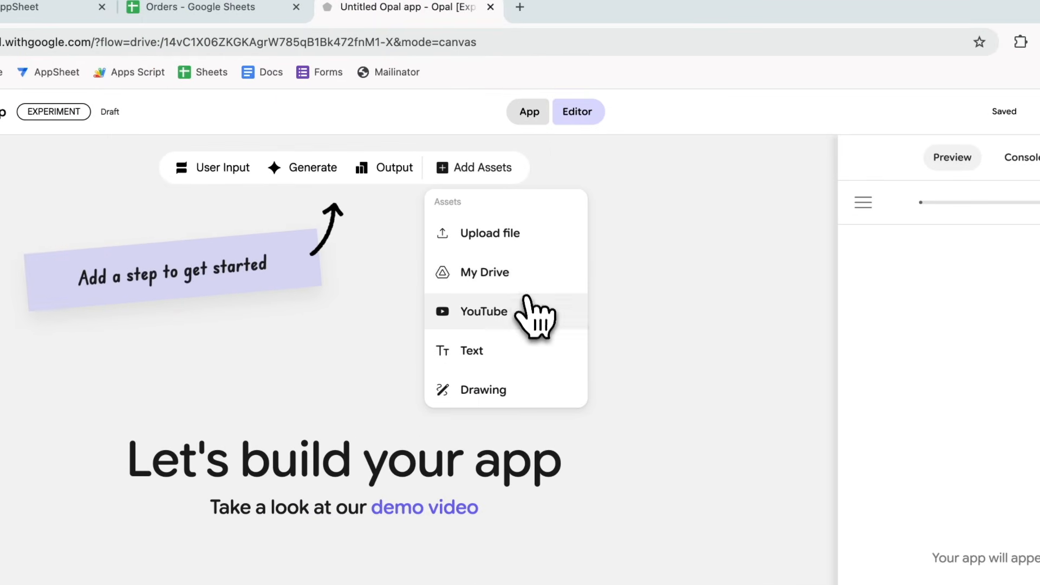
{"action": "left_click", "coordinate": [514, 279]}
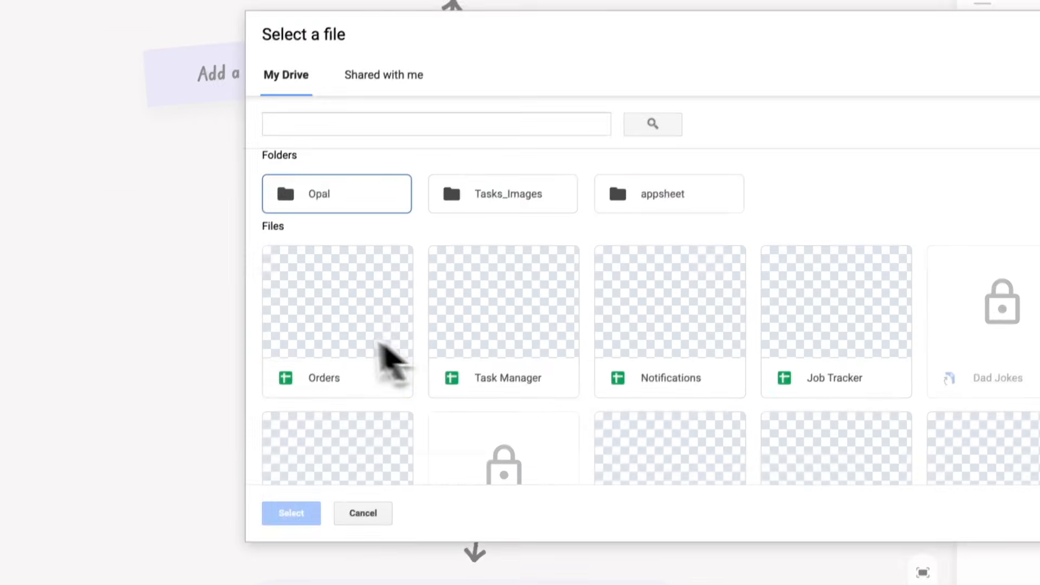
{"action": "left_click", "coordinate": [324, 317]}
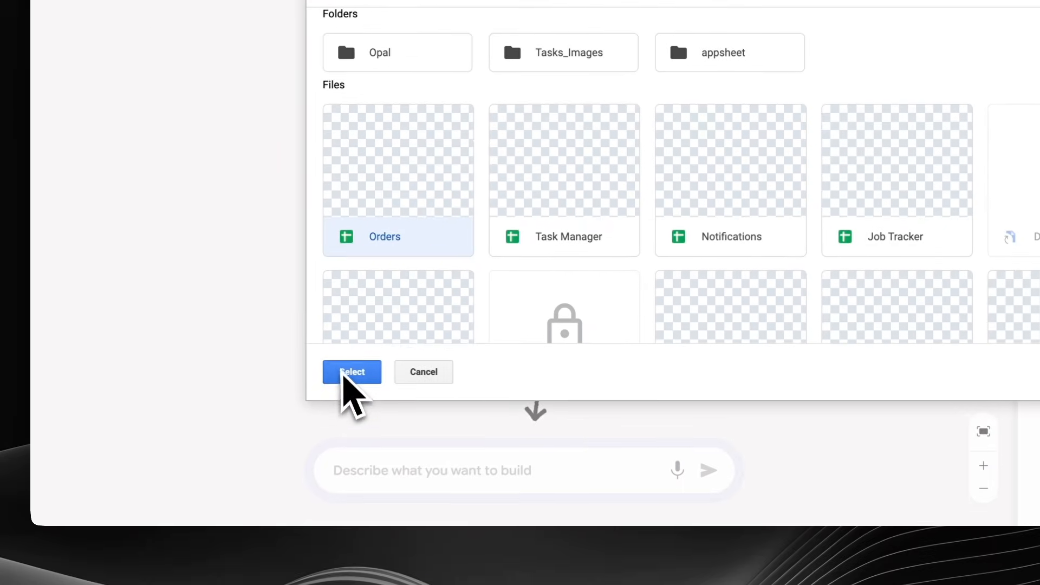
{"action": "left_click", "coordinate": [291, 513]}
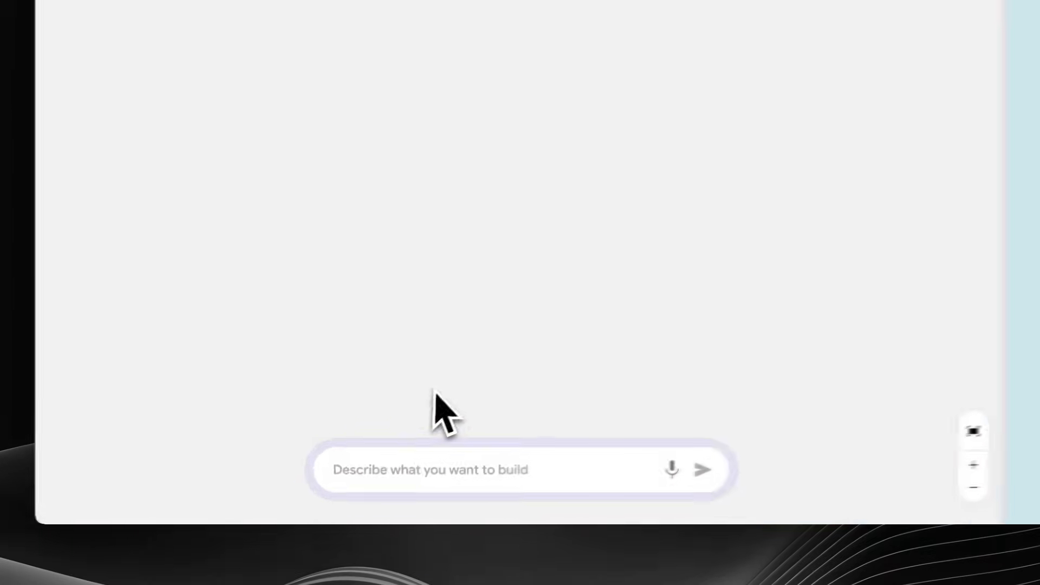
{"action": "left_click_drag", "start_coordinate": [239, 167], "coordinate": [458, 202]}
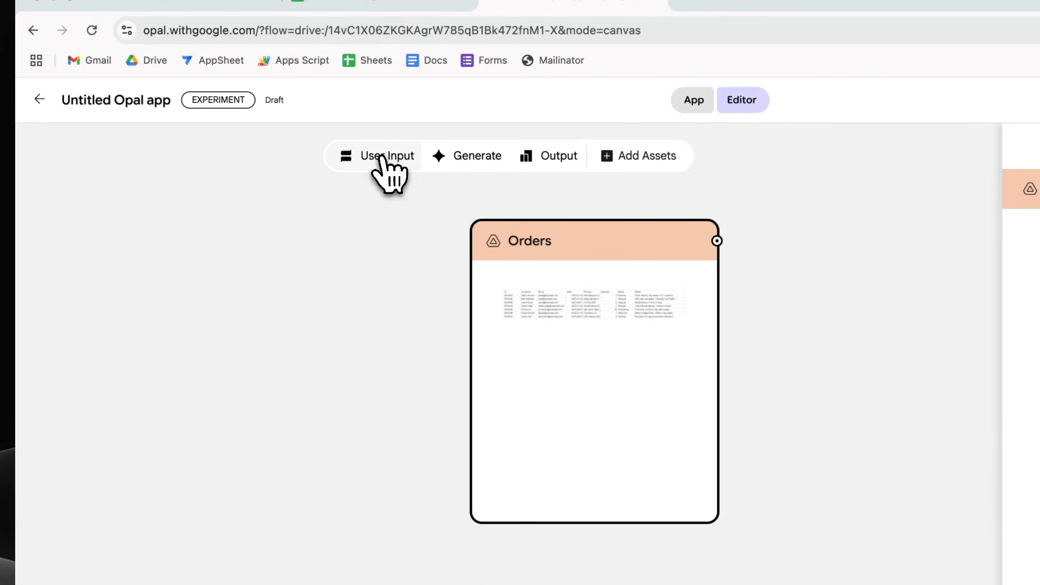
Add a User Input step below and to the left of the Orders asset and name it "Order ID"
{"action": "left_click", "coordinate": [381, 158]}
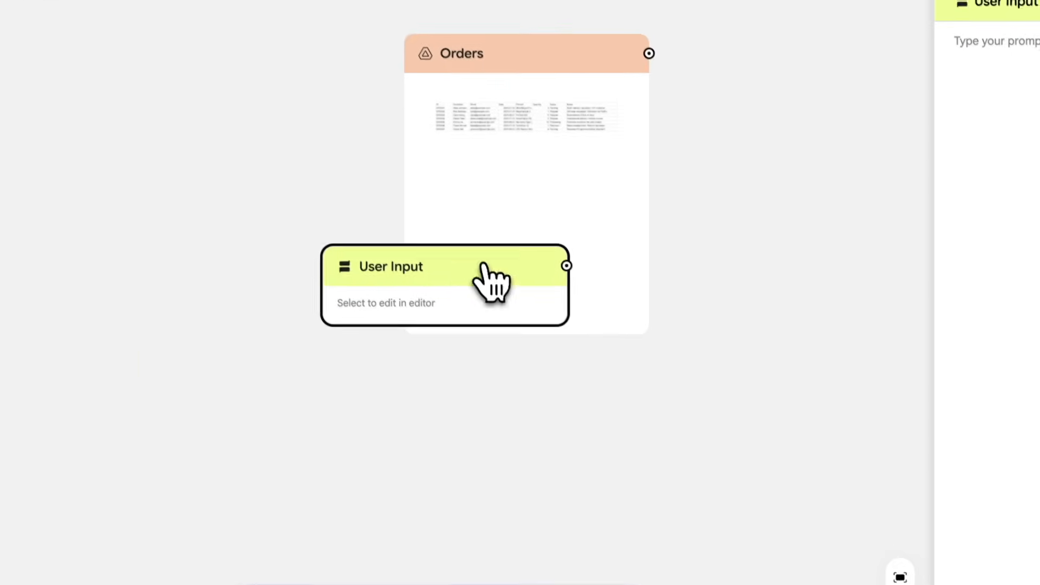
{"action": "left_click_drag", "start_coordinate": [554, 438], "coordinate": [386, 528]}
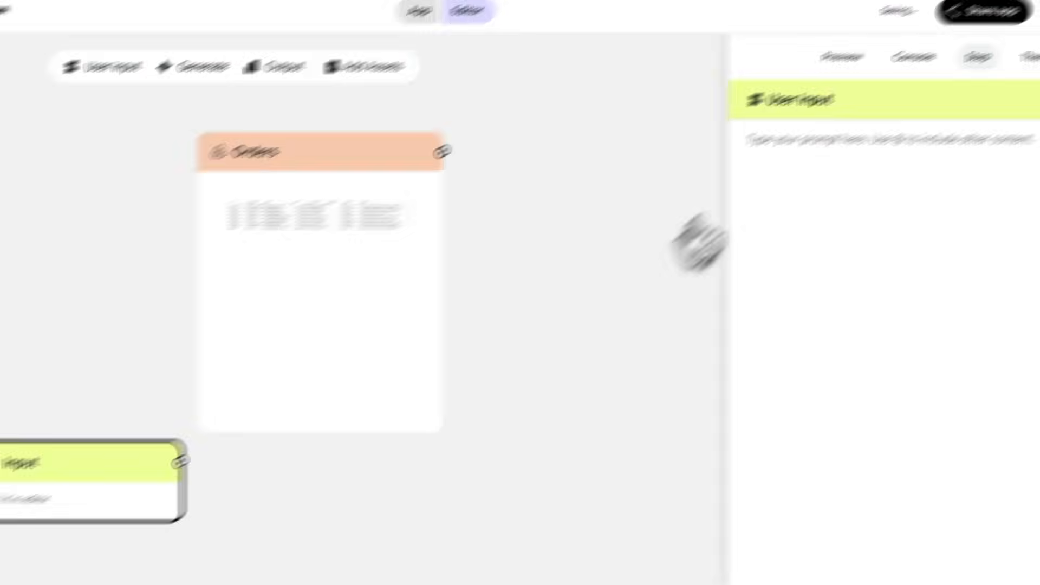
{"action": "left_click", "coordinate": [810, 103]}
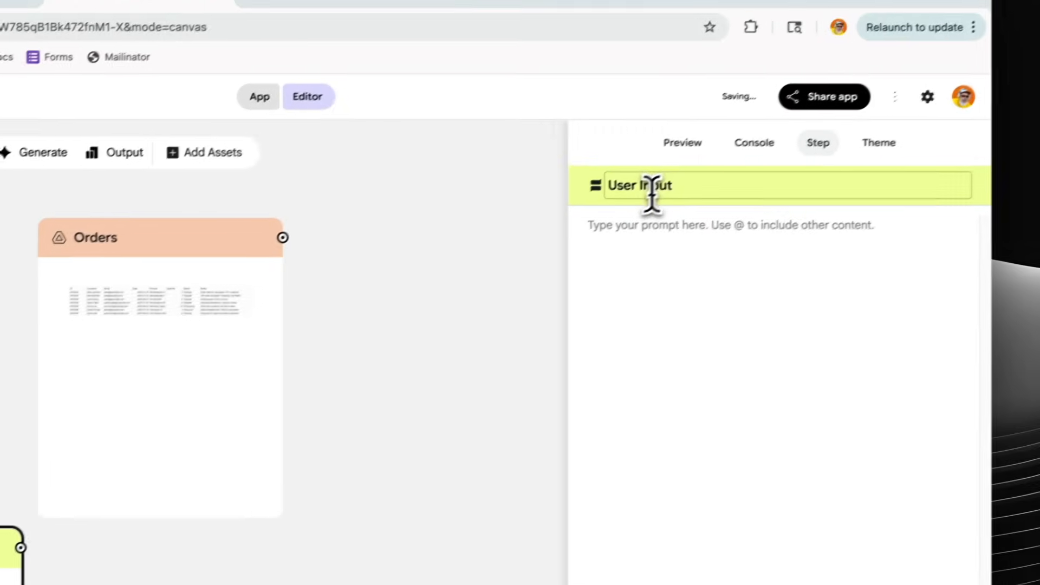
{"action": "key", "text": "super+a"}
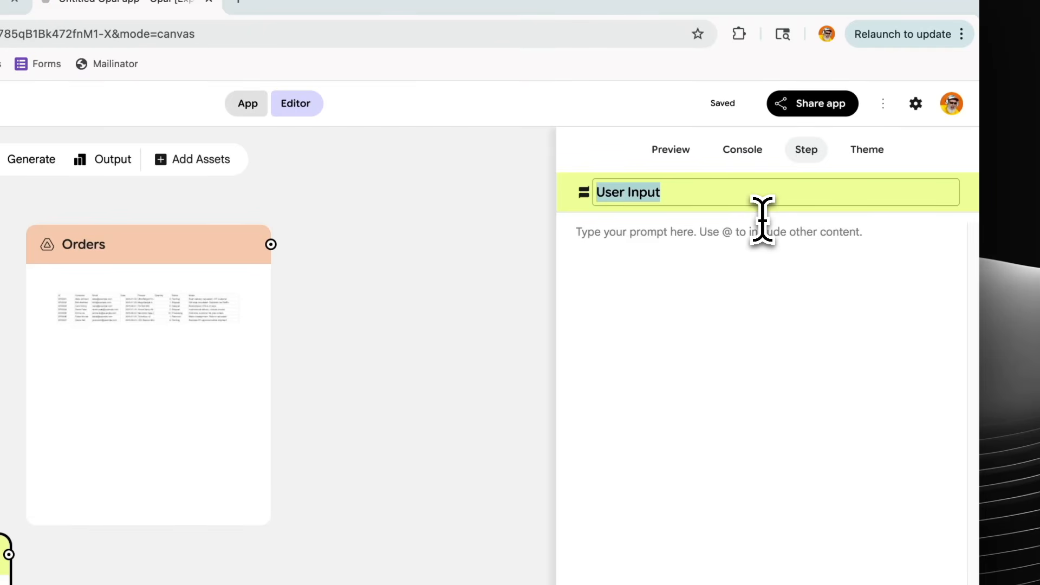
{"action": "type", "text": "Order ID"}
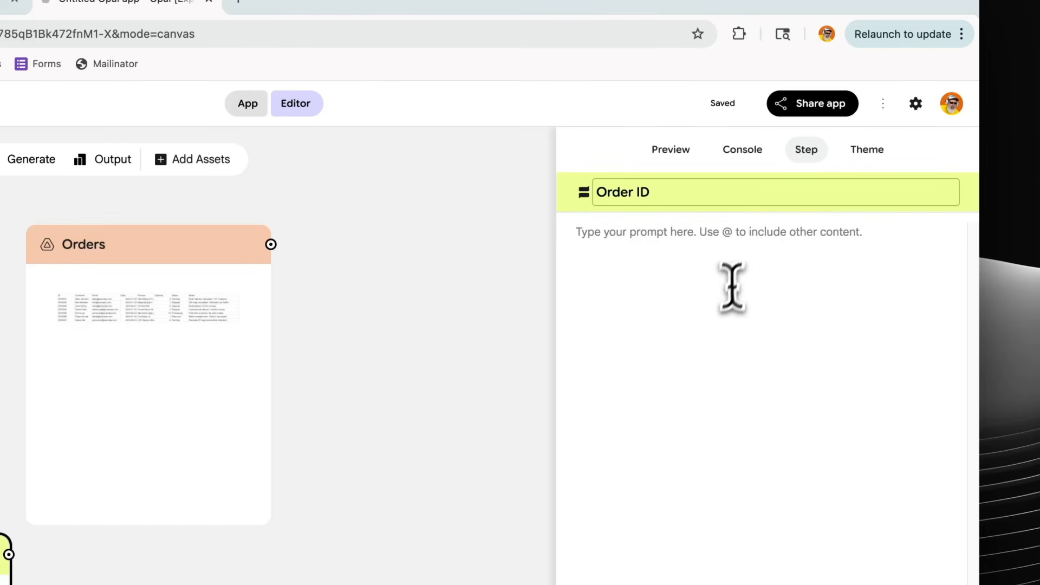
Set the Order ID step's prompt to "The ID for the order." and move its card up beside the Orders asset
{"action": "left_click", "coordinate": [723, 293]}
{"action": "type", "text": "The "}
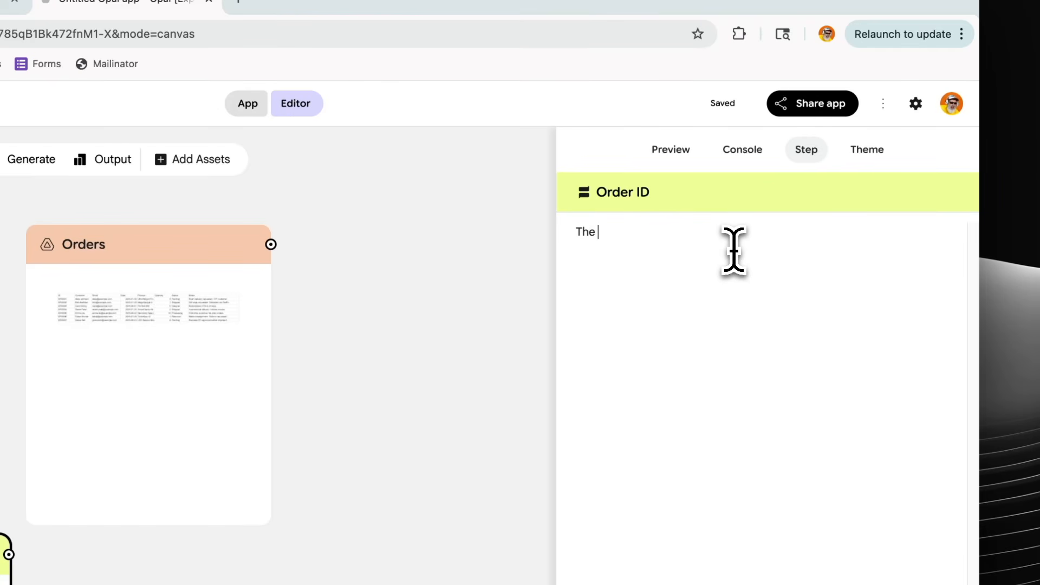
{"action": "type", "text": "ID for the order."}
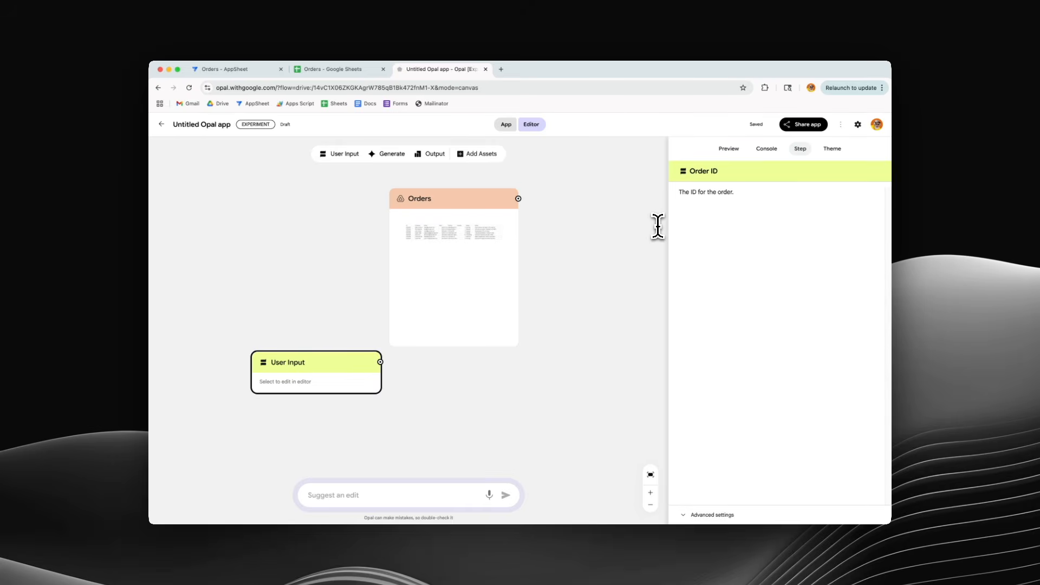
{"action": "left_click", "coordinate": [339, 281]}
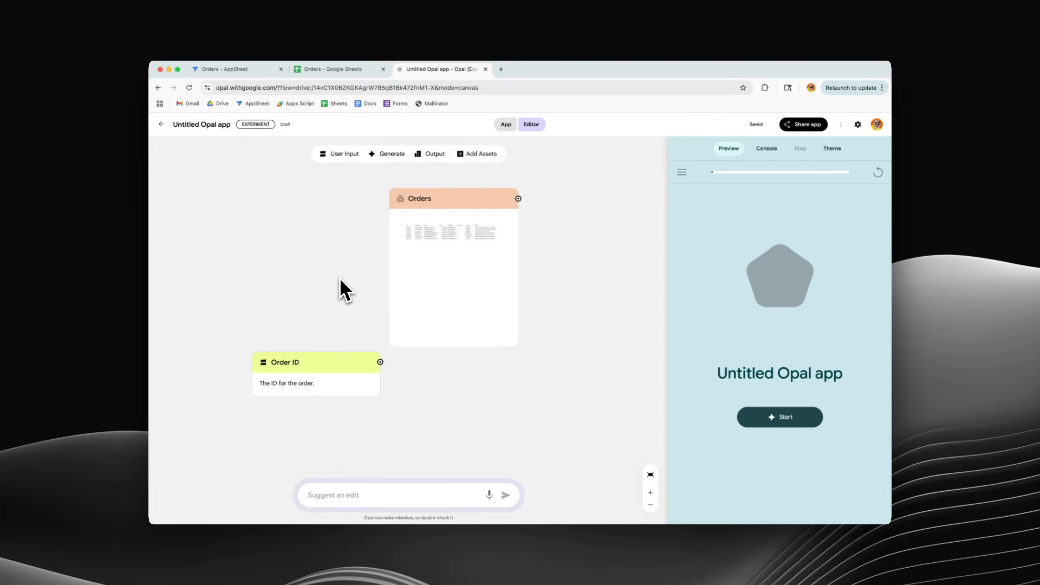
{"action": "left_click_drag", "start_coordinate": [316, 367], "coordinate": [271, 307]}
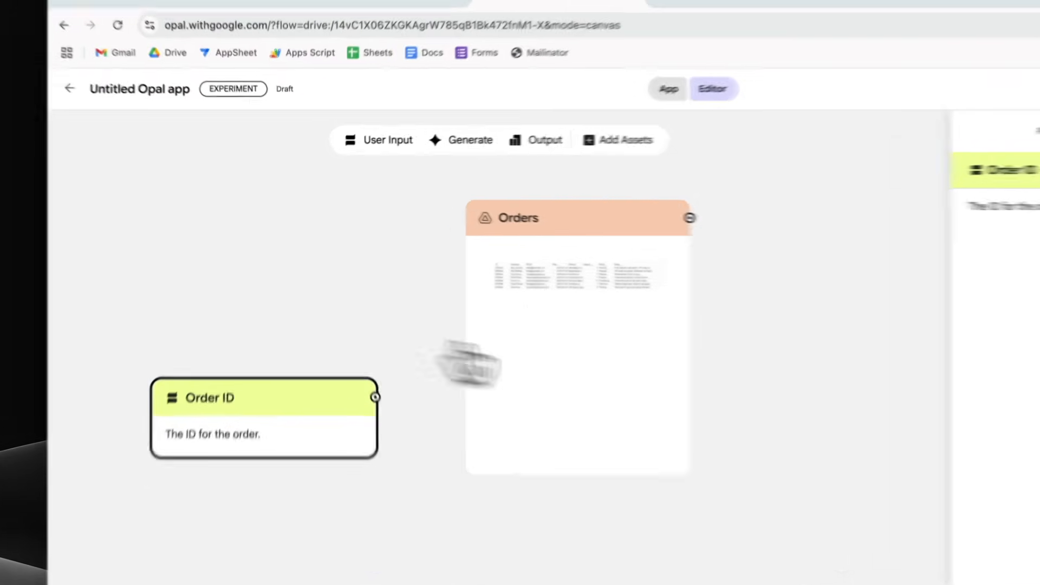
Add a second User Input step and name it "Reason For Email"
{"action": "left_click", "coordinate": [340, 154]}
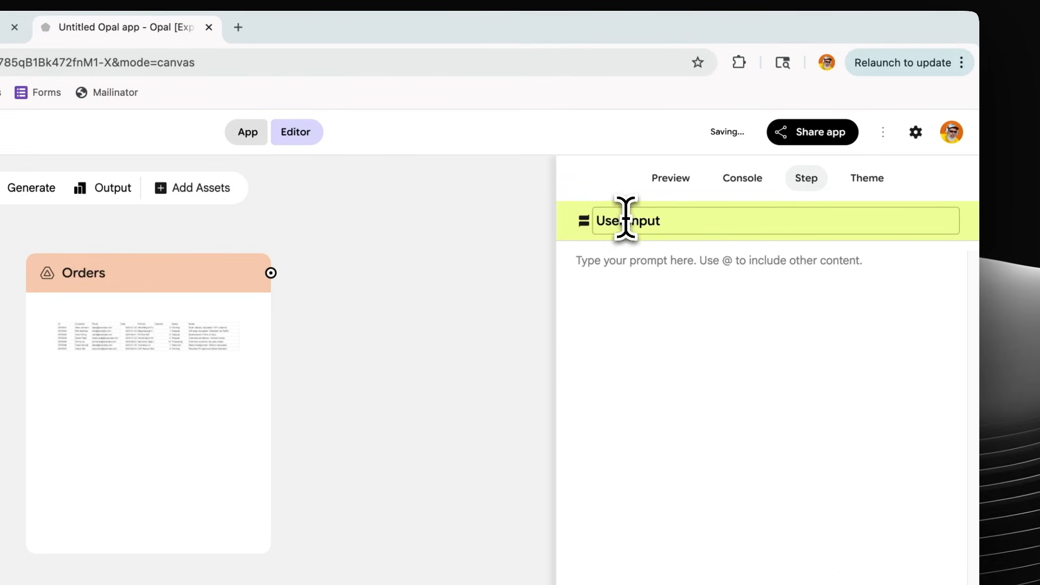
{"action": "left_click", "coordinate": [626, 219]}
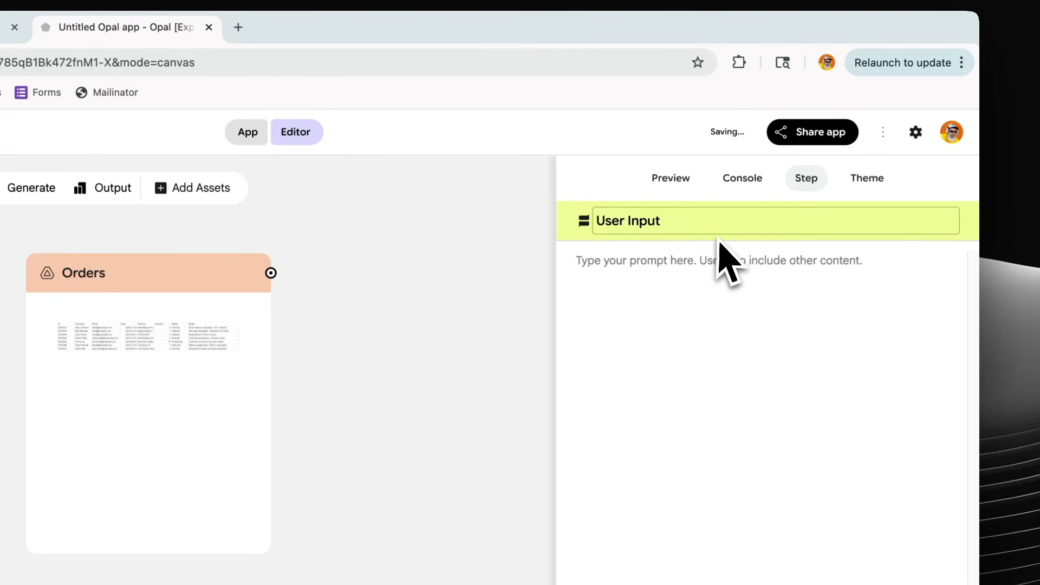
{"action": "key", "text": "ctrl+a"}
{"action": "type", "text": "Rea"}
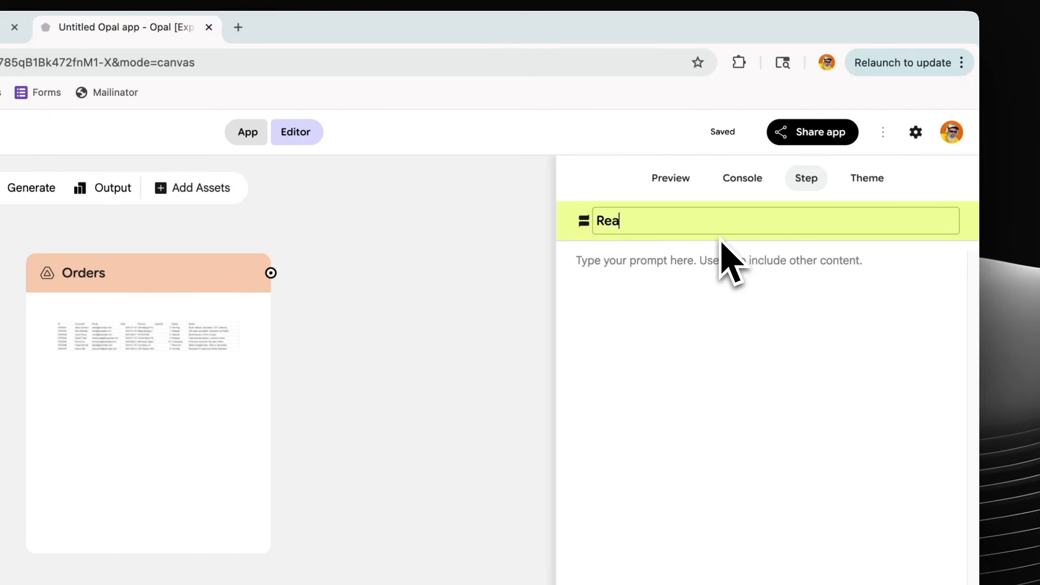
{"action": "type", "text": "son For Email"}
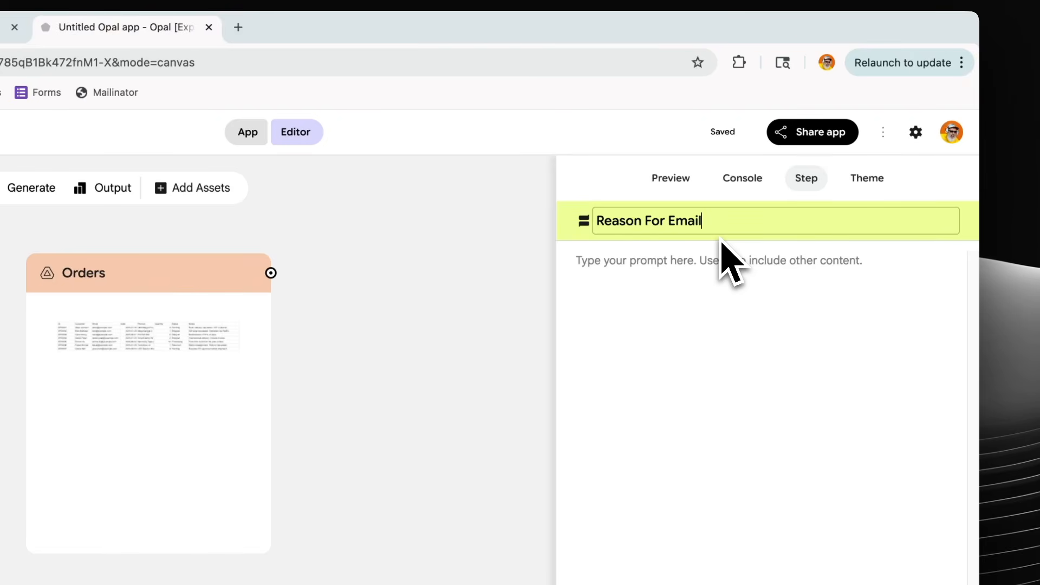
Set the Reason For Email step's prompt to "The reason we're sending the customer an email."
{"action": "left_click", "coordinate": [668, 265]}
{"action": "type", "text": "The reason "}
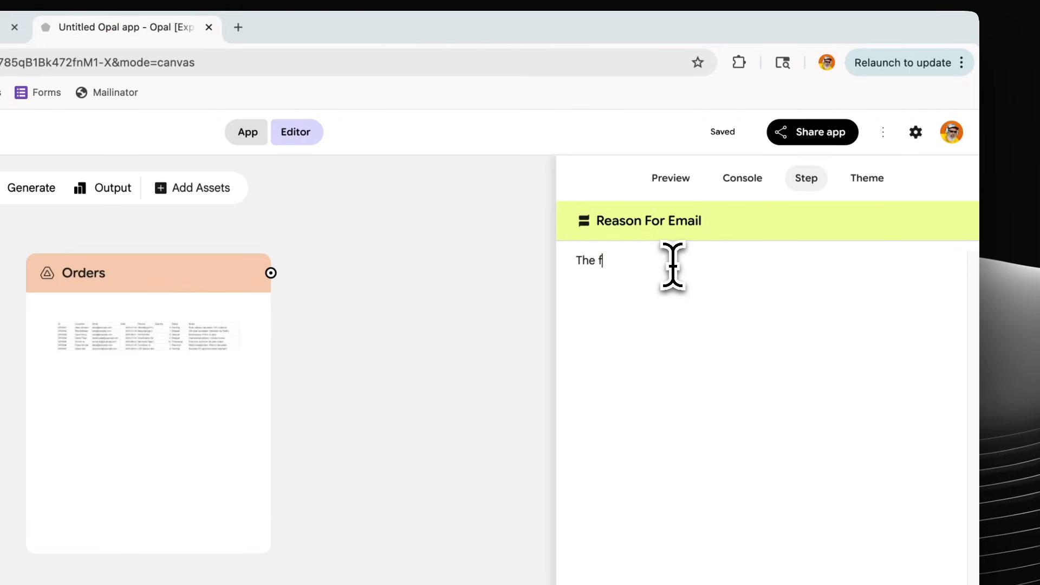
{"action": "type", "text": "whe"}
{"action": "key", "text": "BackSpace"}
{"action": "key", "text": "BackSpace"}
{"action": "type", "text": "e're sending the customer "}
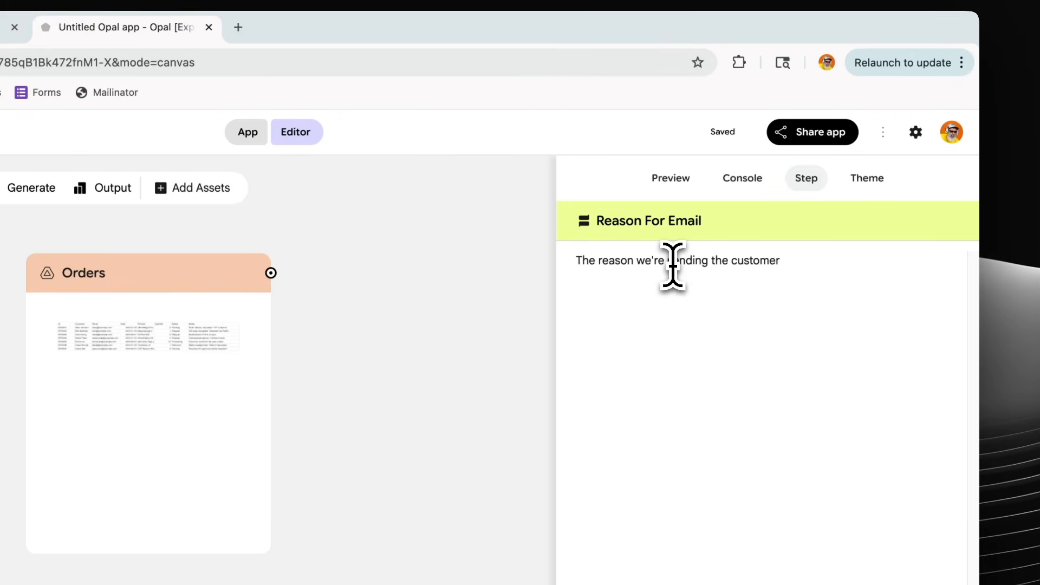
{"action": "type", "text": "an email."}
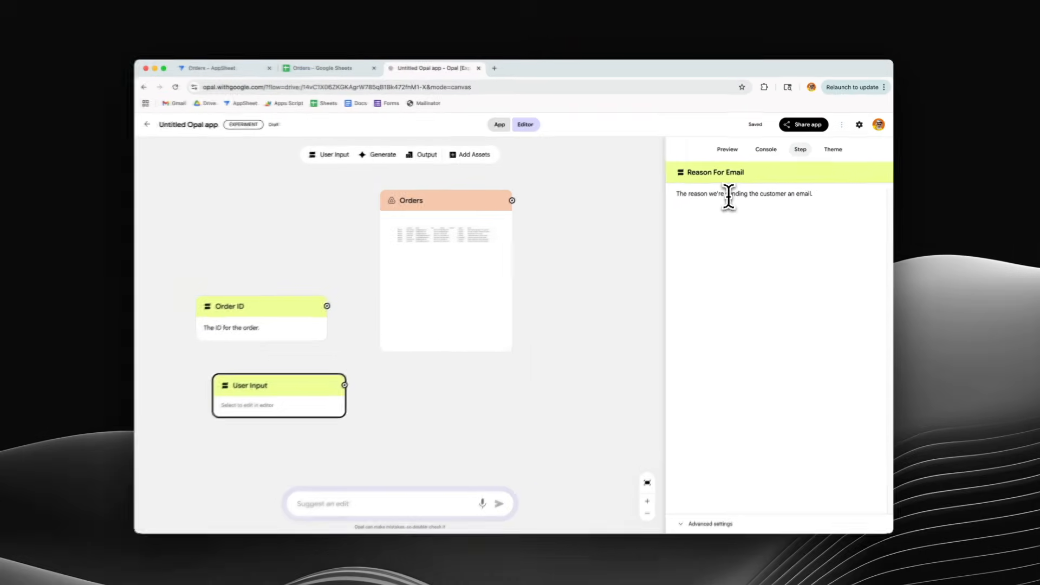
Move the Order ID and Reason For Email cards up and farther left on the canvas, leaving space beneath them
{"action": "left_click", "coordinate": [472, 410]}
{"action": "left_click_drag", "start_coordinate": [263, 305], "coordinate": [226, 277]}
{"action": "left_click_drag", "start_coordinate": [295, 382], "coordinate": [268, 355]}
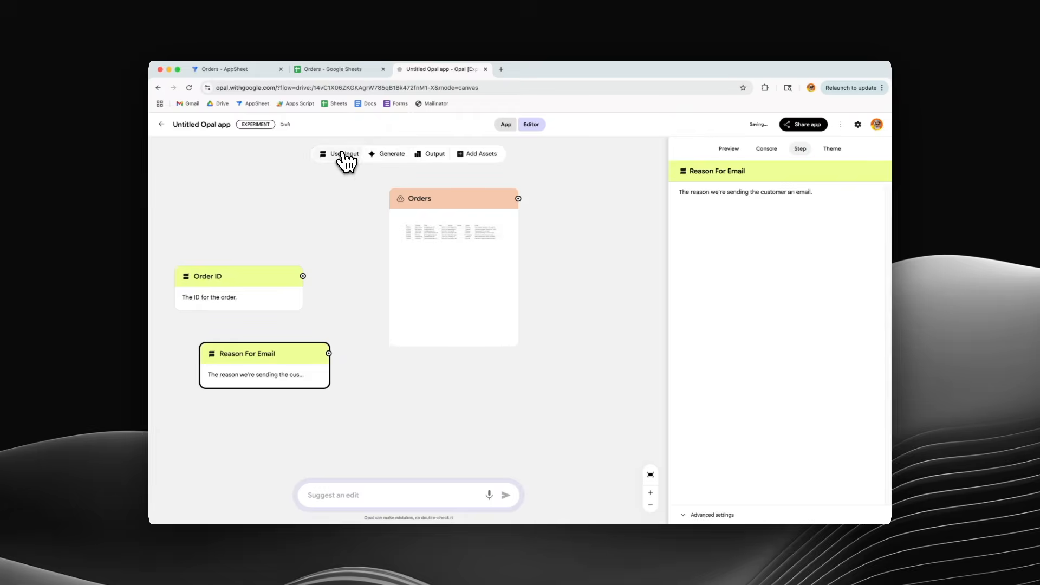
Add a third User Input step below the Reason For Email card and name it "Sender"
{"action": "left_click", "coordinate": [344, 155]}
{"action": "left_click_drag", "start_coordinate": [412, 310], "coordinate": [304, 426]}
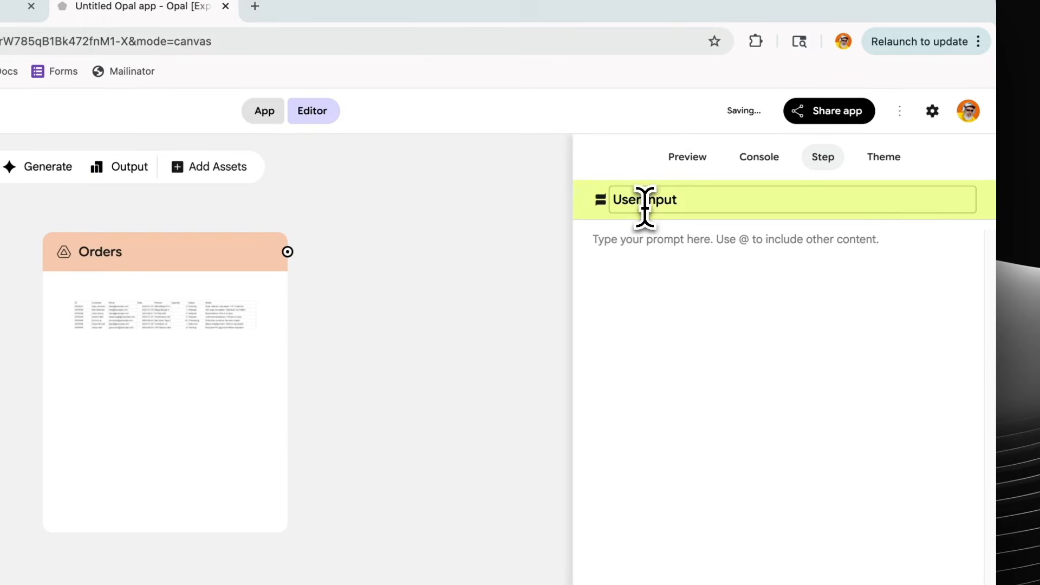
{"action": "triple_click", "coordinate": [643, 205]}
{"action": "type", "text": "Sender"}
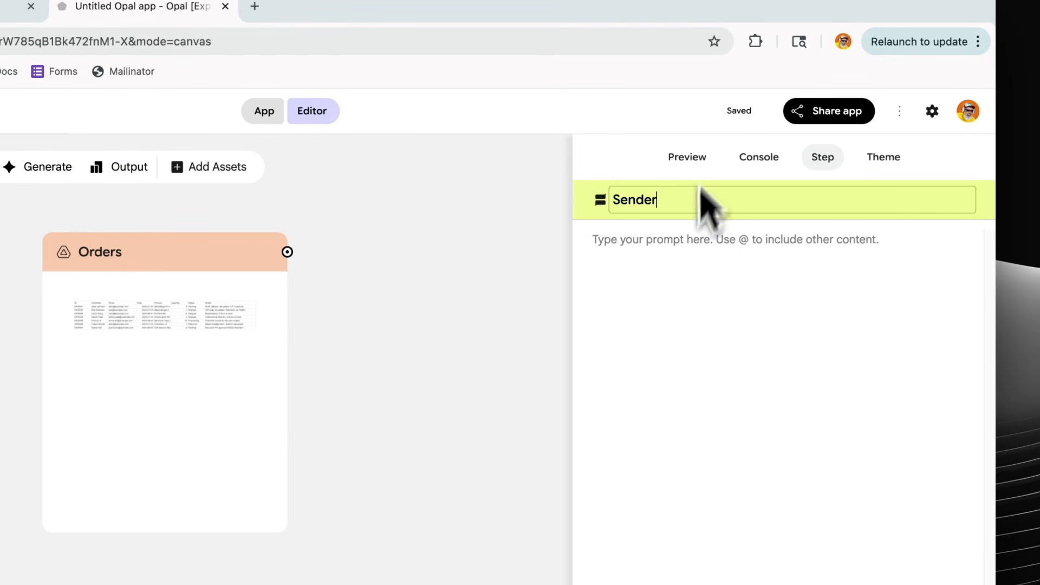
Set the Sender step's prompt to "The first name of the person sending the email."
{"action": "left_click", "coordinate": [706, 272]}
{"action": "type", "text": "The f"}
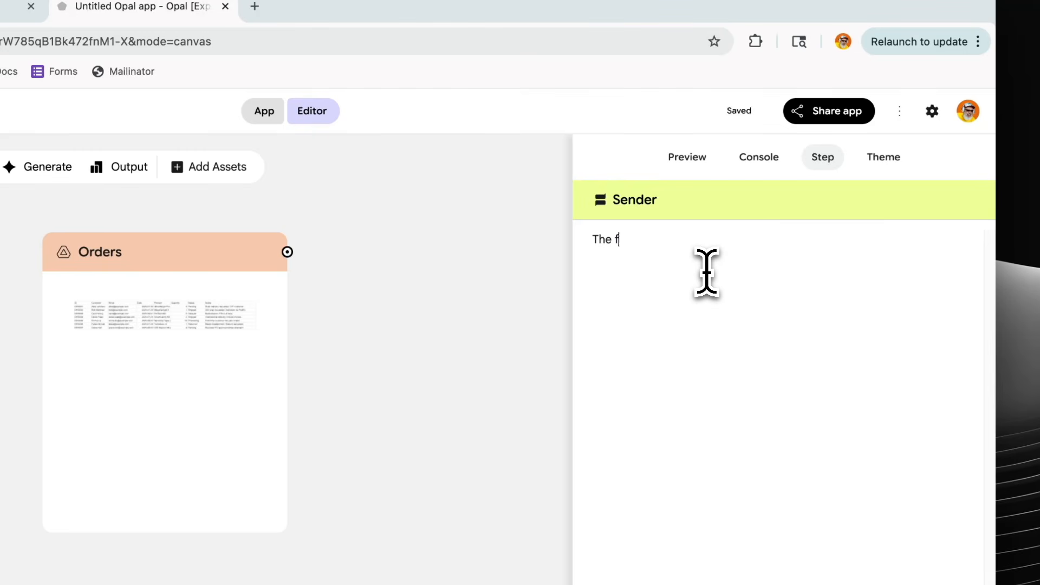
{"action": "type", "text": "irst name of the person sending the em"}
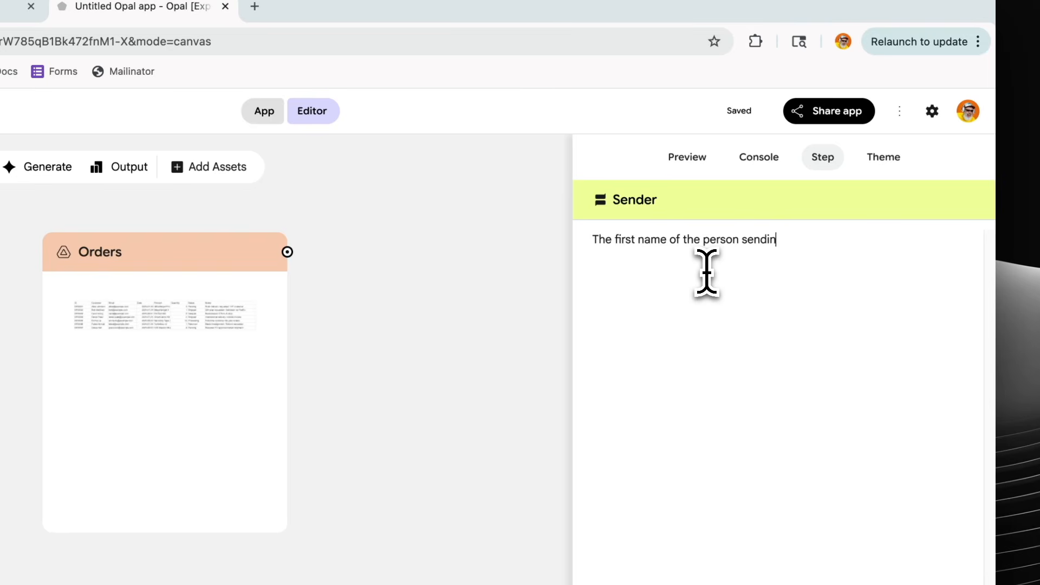
{"action": "key", "text": "BackSpace"}
{"action": "type", "text": "mail."}
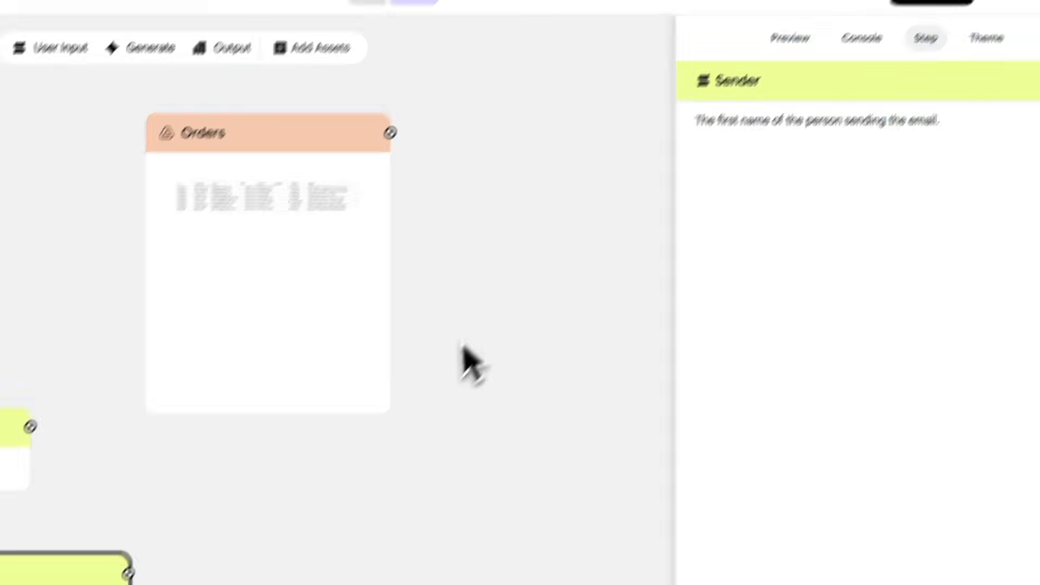
{"action": "left_click", "coordinate": [390, 456]}
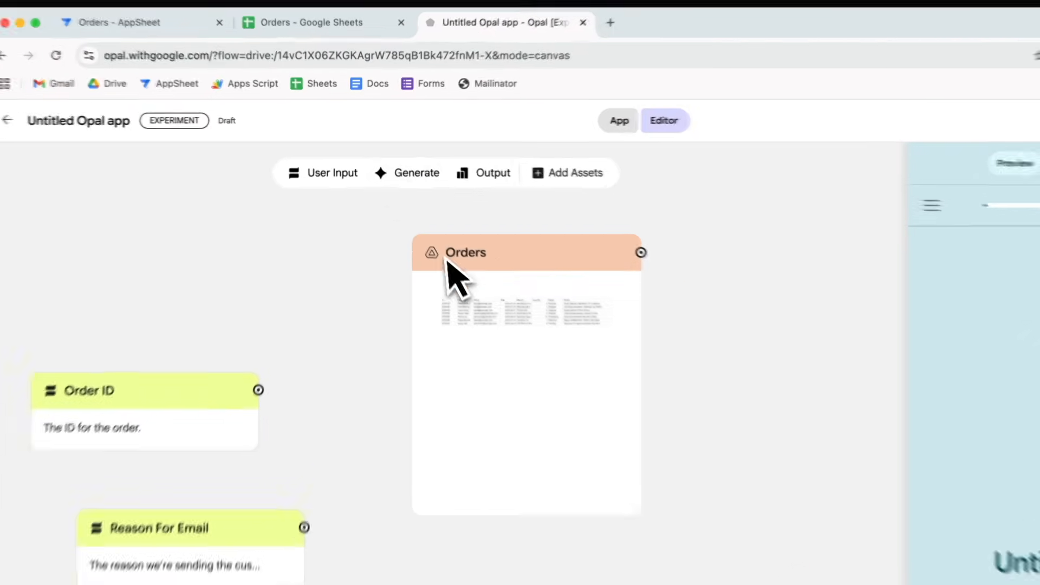
Add a Generate step and place its card to the right of the Orders asset
{"action": "left_click", "coordinate": [407, 179]}
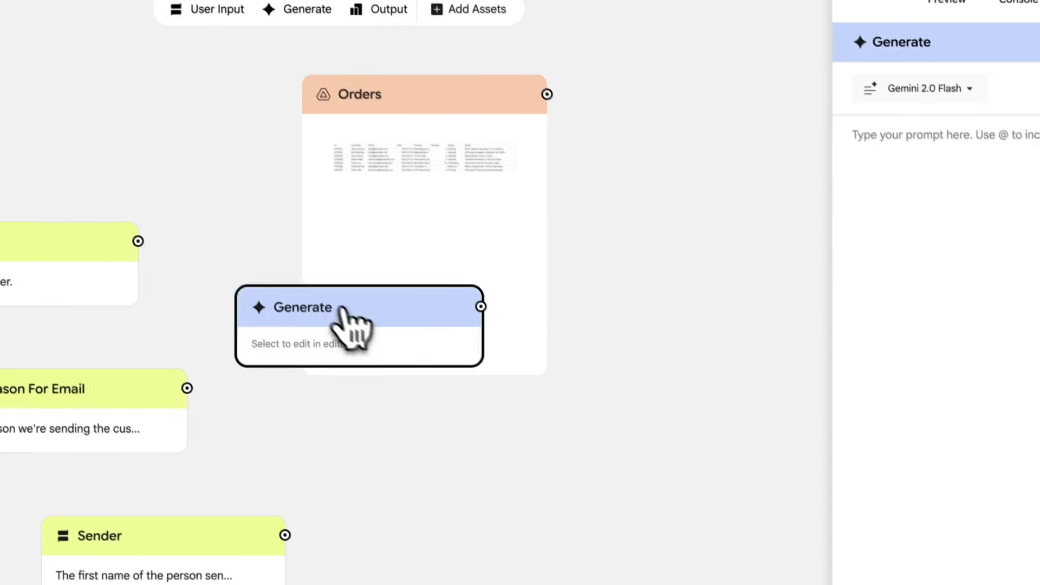
{"action": "left_click_drag", "start_coordinate": [465, 497], "coordinate": [666, 496]}
{"action": "left_click_drag", "start_coordinate": [547, 317], "coordinate": [673, 307]}
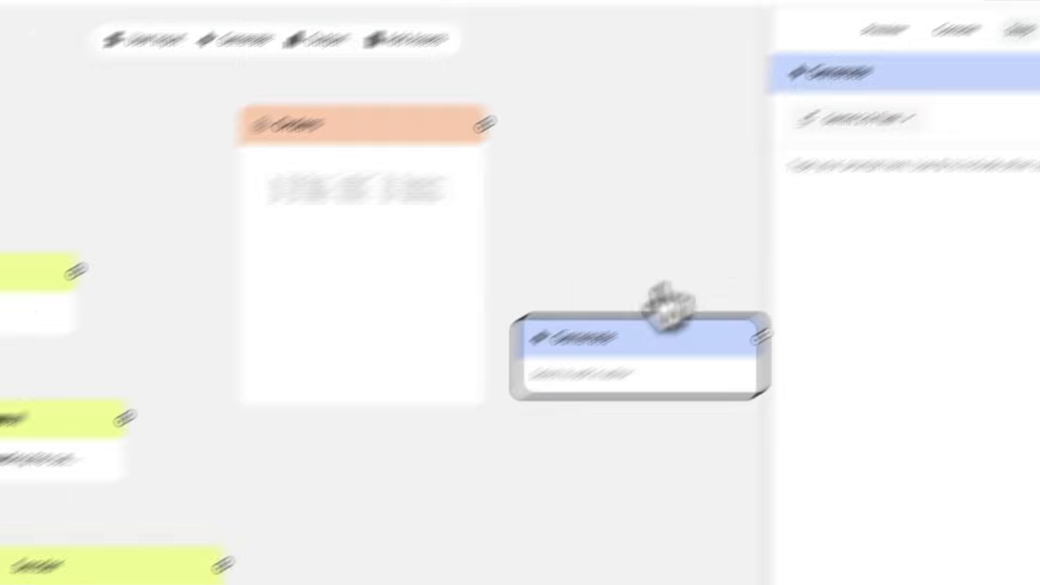
Name the Generate step "Write Email"
{"action": "left_click", "coordinate": [922, 41]}
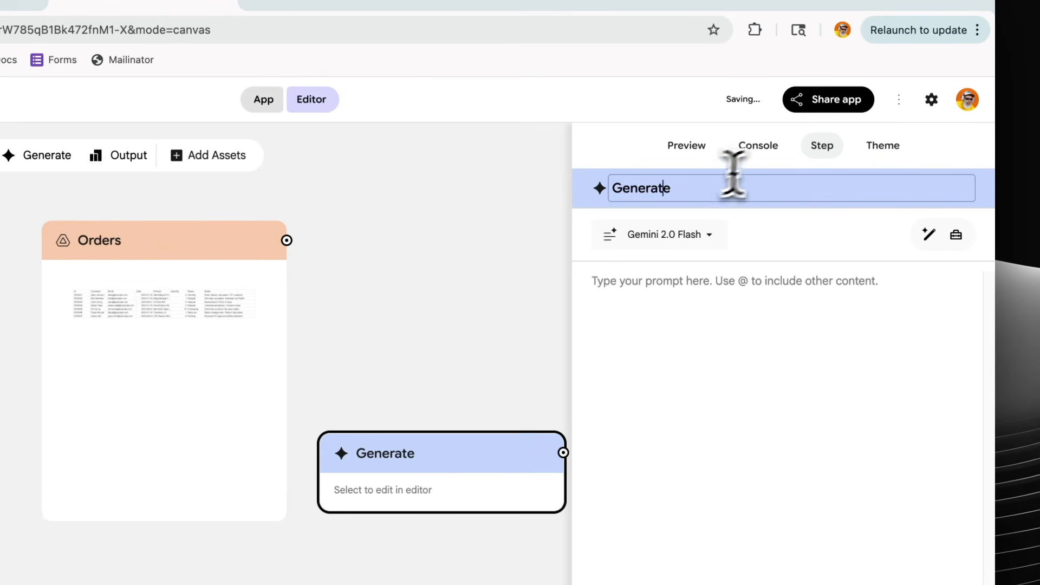
{"action": "key", "text": "ctrl+a"}
{"action": "type", "text": "W"}
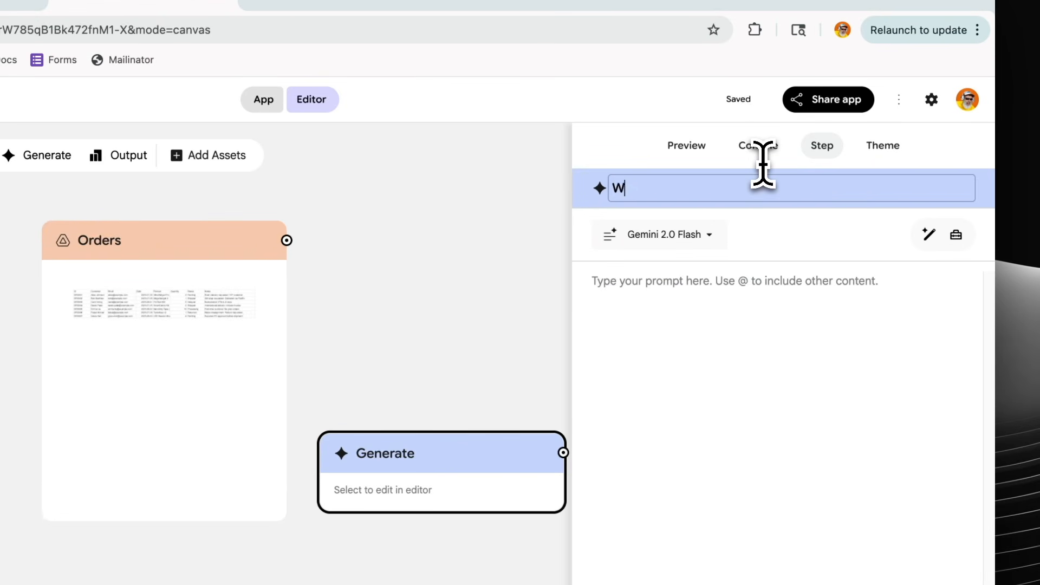
{"action": "type", "text": "rite Email"}
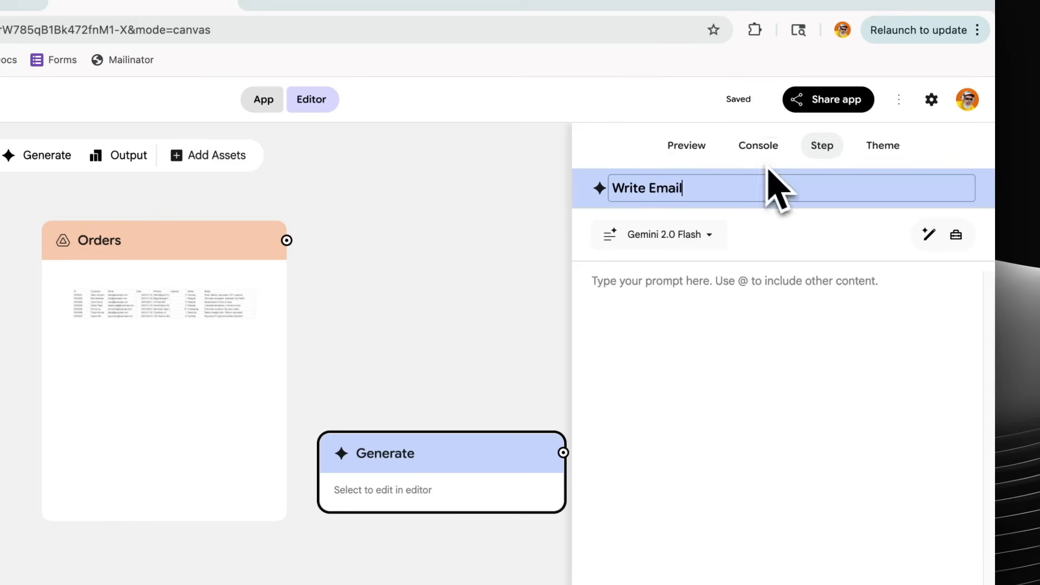
Fill in the Generate step's prompt for writing a customer email from an order record, and set its model to Gemini 2.5 Flash
{"action": "left_click", "coordinate": [756, 312]}
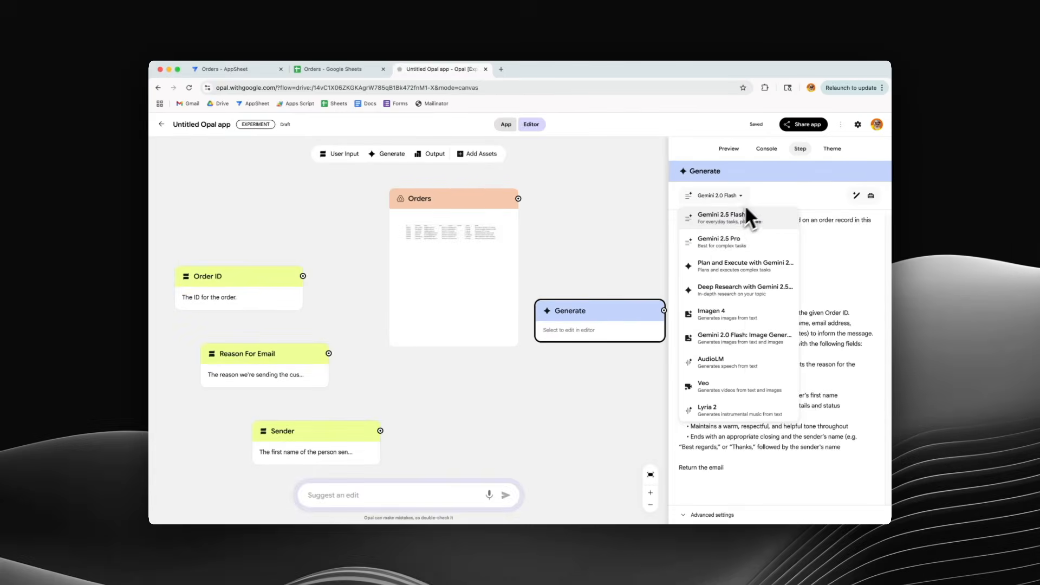
{"action": "left_click", "coordinate": [758, 206]}
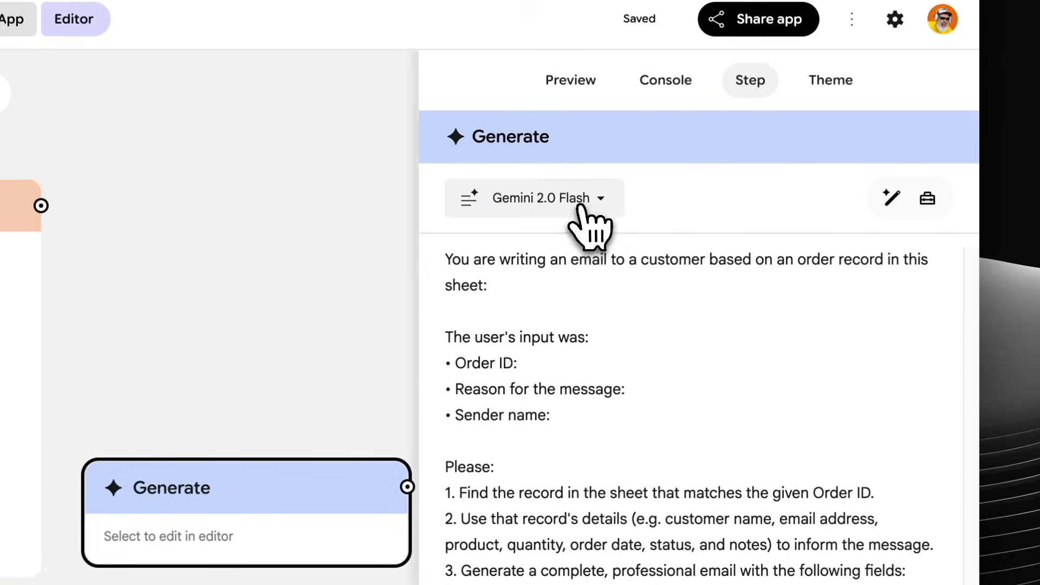
{"action": "left_click", "coordinate": [733, 196]}
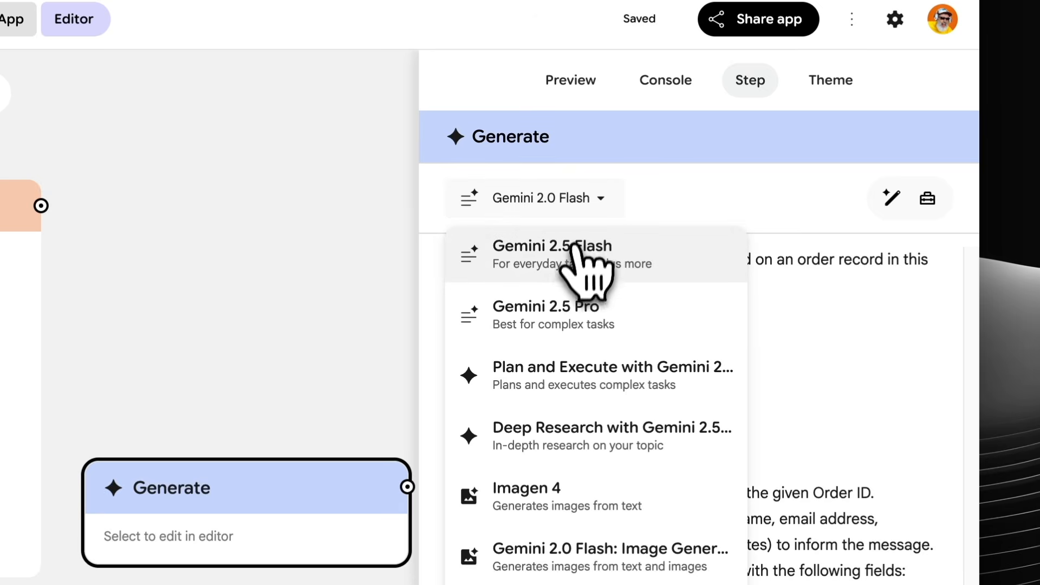
{"action": "left_click", "coordinate": [593, 270]}
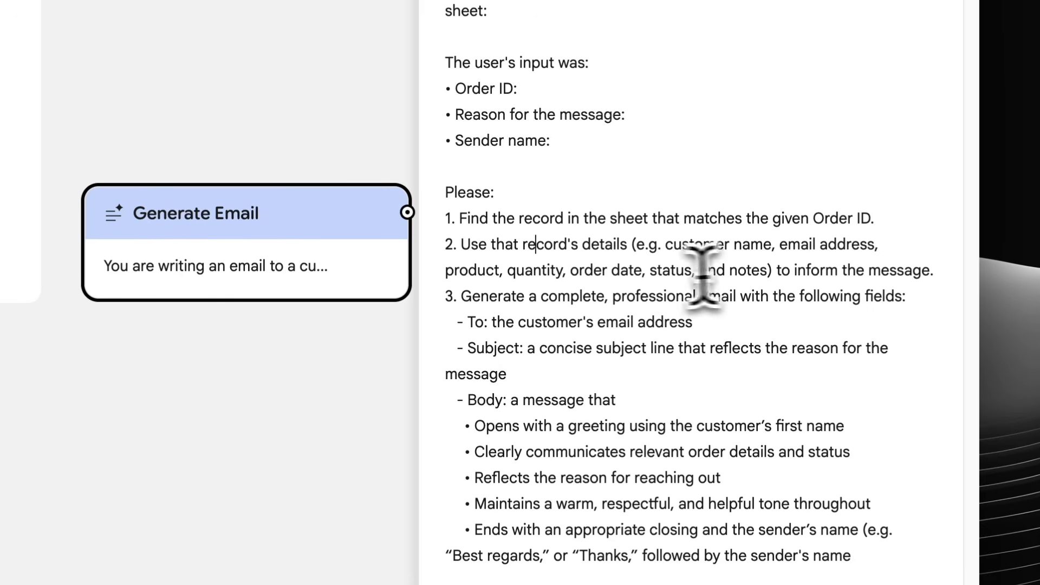
{"action": "left_click", "coordinate": [670, 279]}
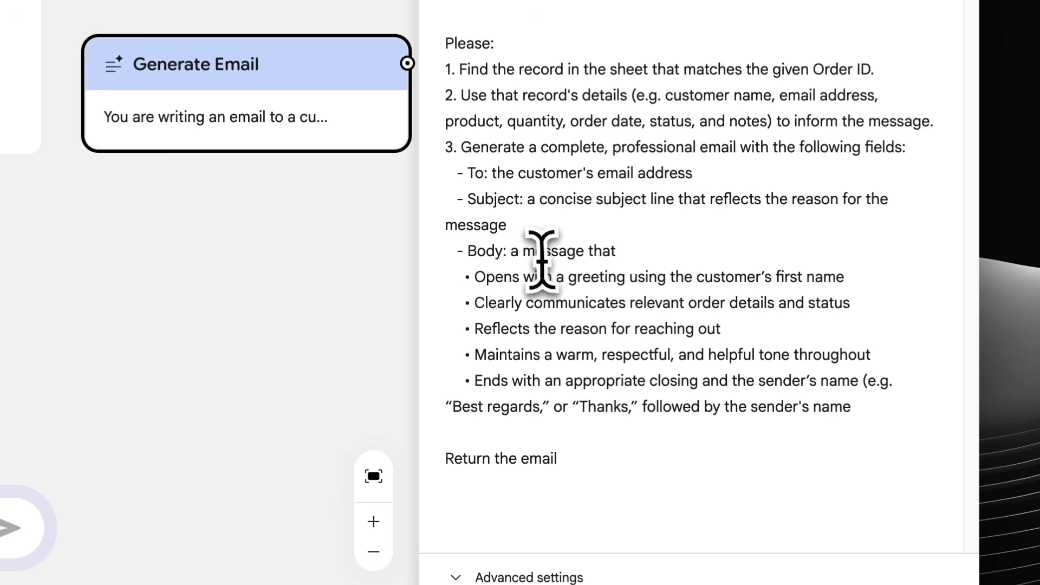
{"action": "left_click", "coordinate": [544, 251]}
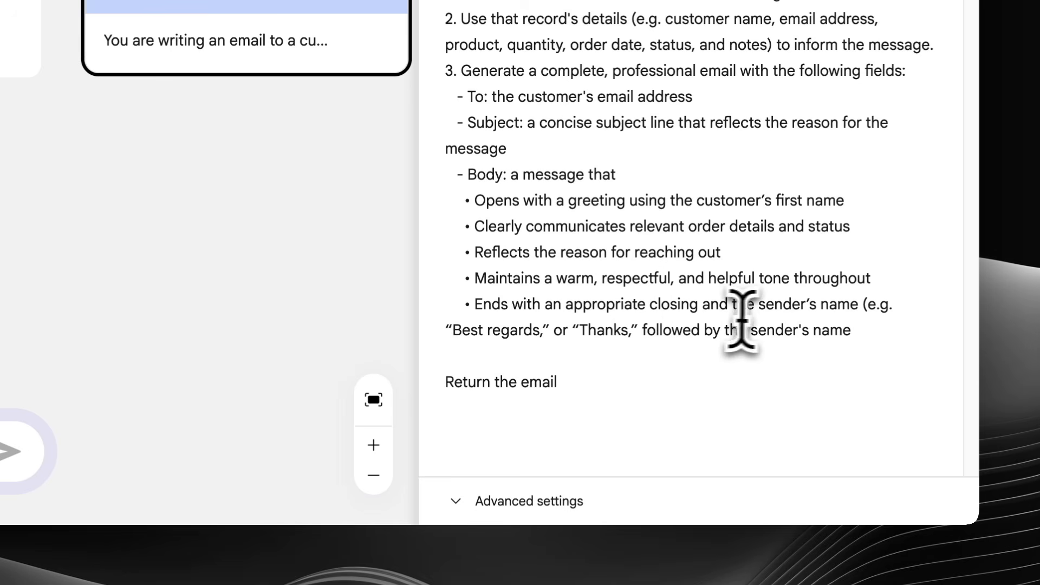
{"action": "left_click", "coordinate": [806, 352]}
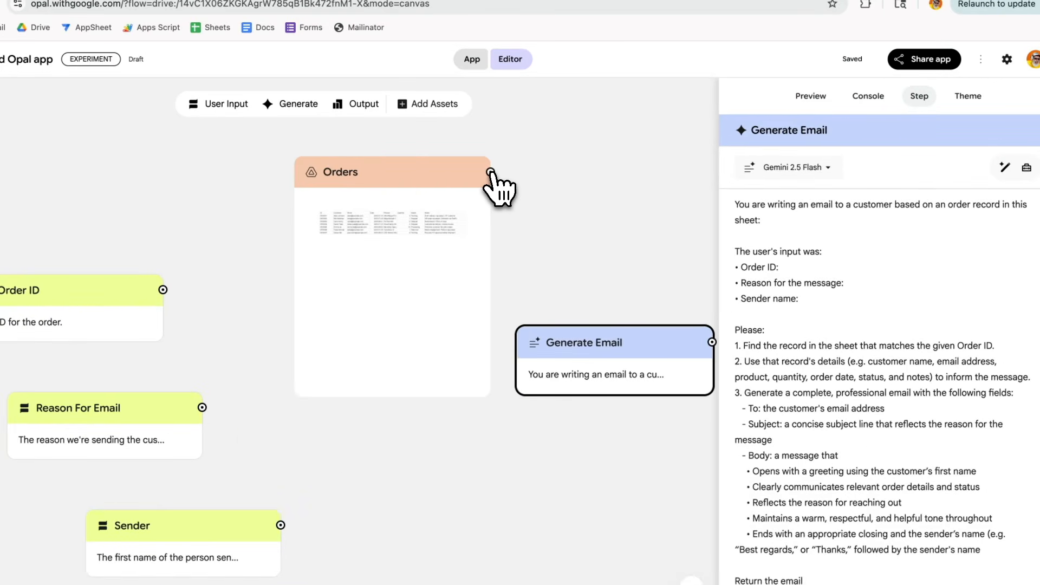
Connect the Orders asset to the Generate Email step and move its reference to after "sheet:" in the prompt
{"action": "left_click_drag", "start_coordinate": [491, 172], "coordinate": [607, 358]}
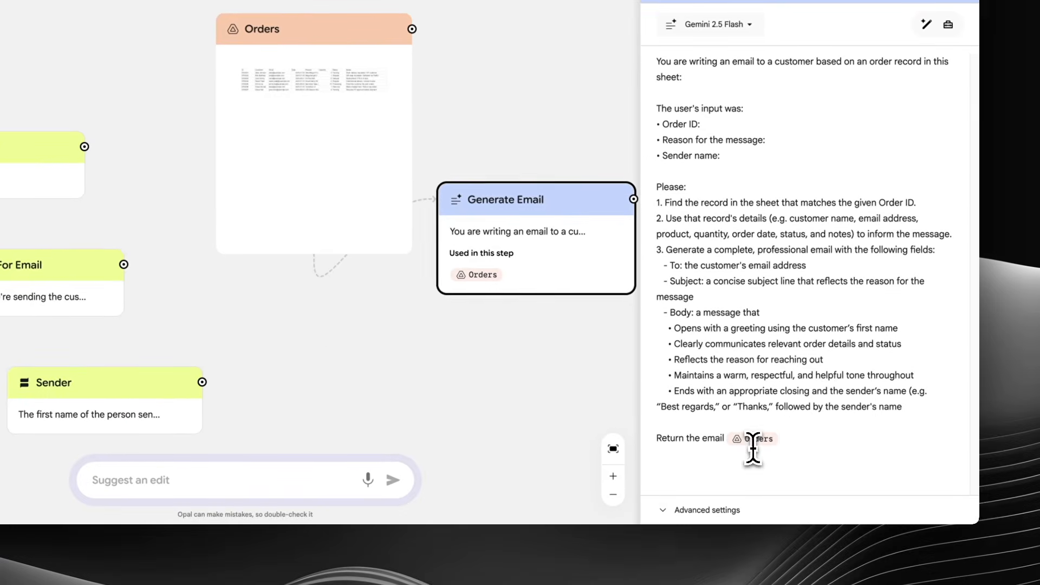
{"action": "left_click", "coordinate": [846, 538]}
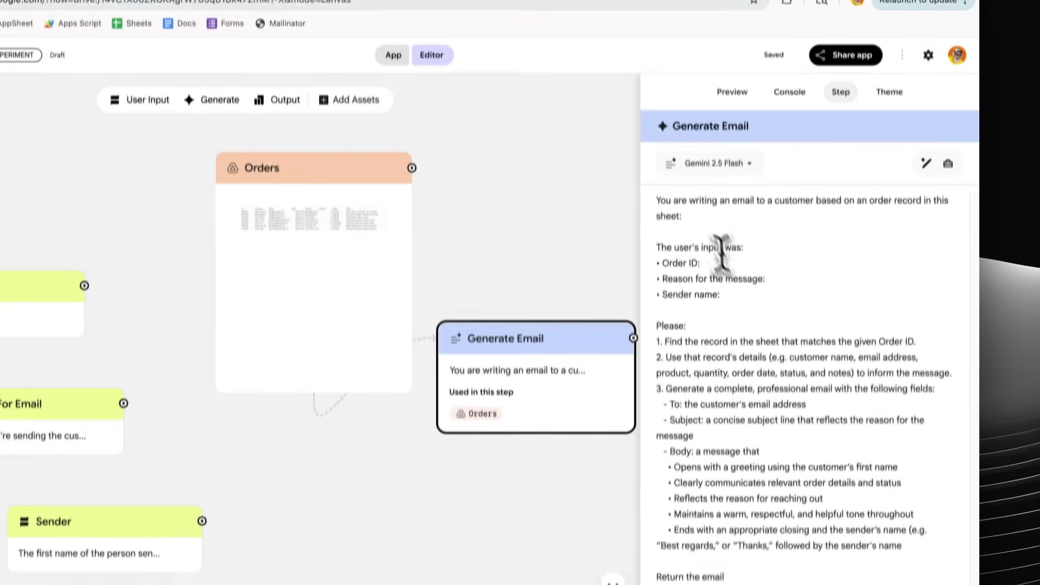
{"action": "left_click", "coordinate": [707, 81]}
{"action": "key", "text": "super+v"}
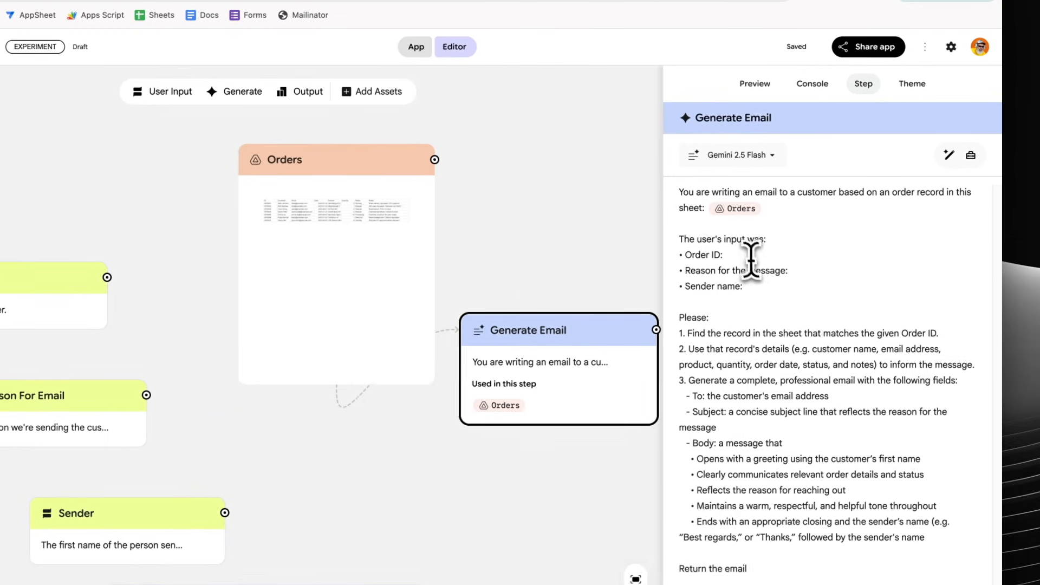
Connect the Order ID step to Generate Email and move its reference to after "Order ID:" in the prompt
{"action": "left_click", "coordinate": [725, 230]}
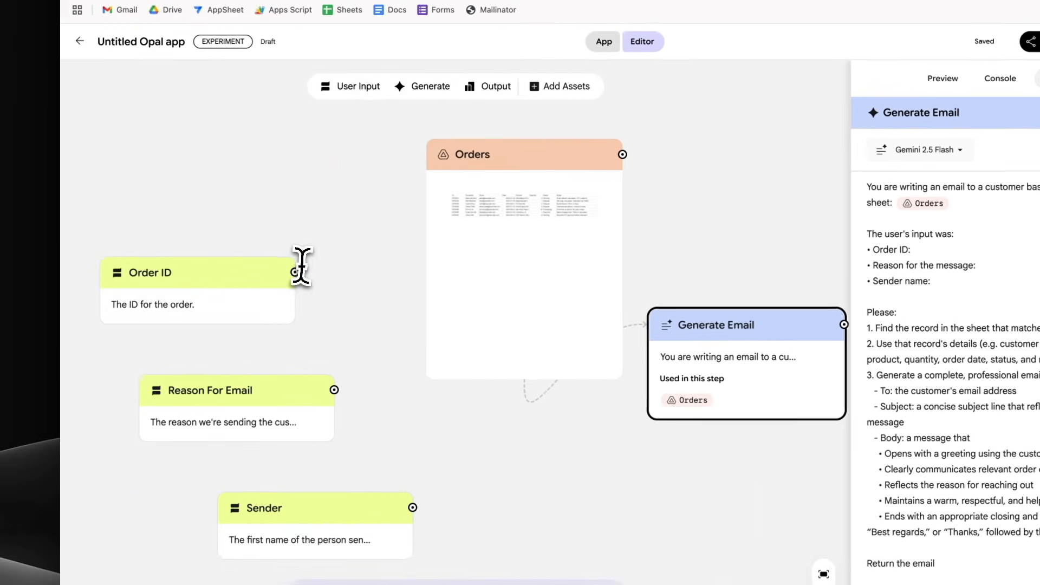
{"action": "left_click_drag", "start_coordinate": [305, 278], "coordinate": [685, 334]}
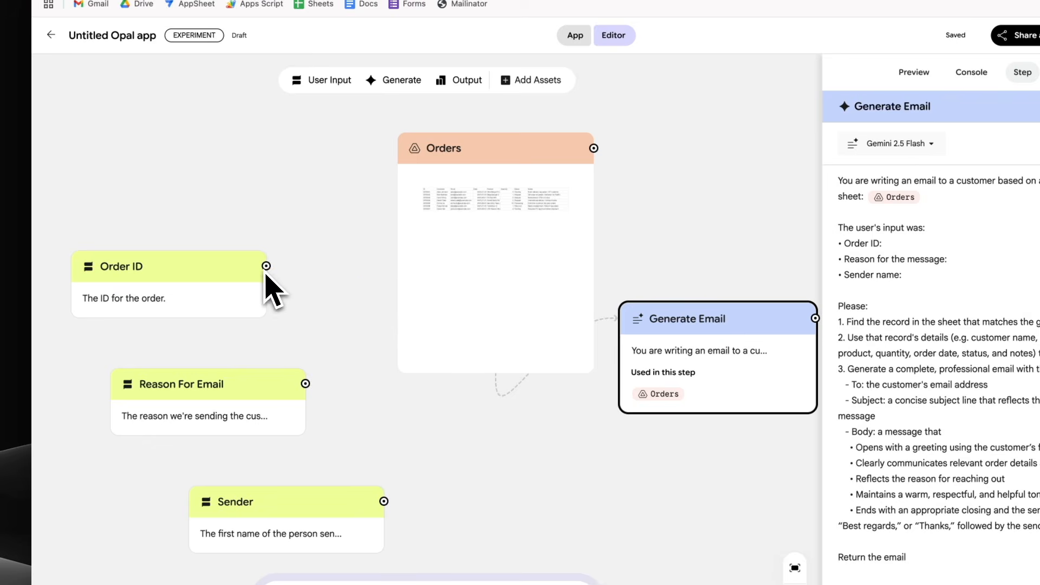
{"action": "left_click_drag", "start_coordinate": [266, 266], "coordinate": [699, 352]}
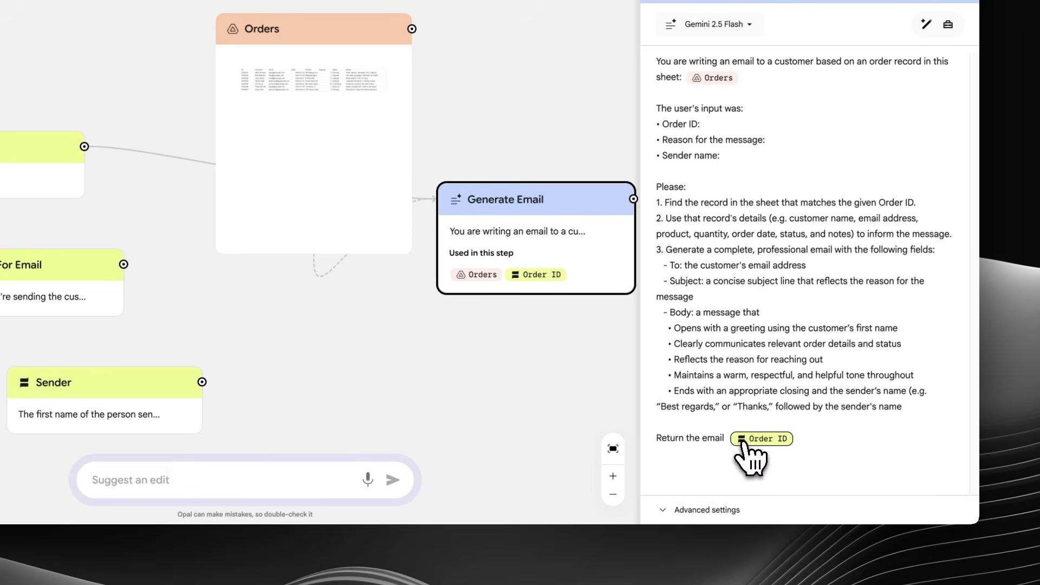
{"action": "key", "text": "super+x"}
{"action": "left_click", "coordinate": [733, 125]}
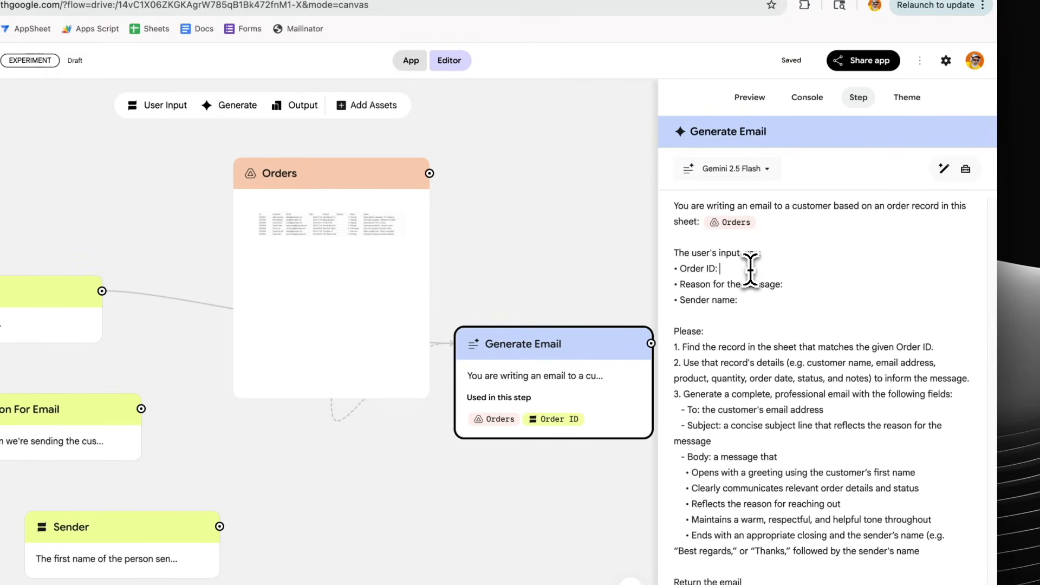
{"action": "key", "text": "super+v"}
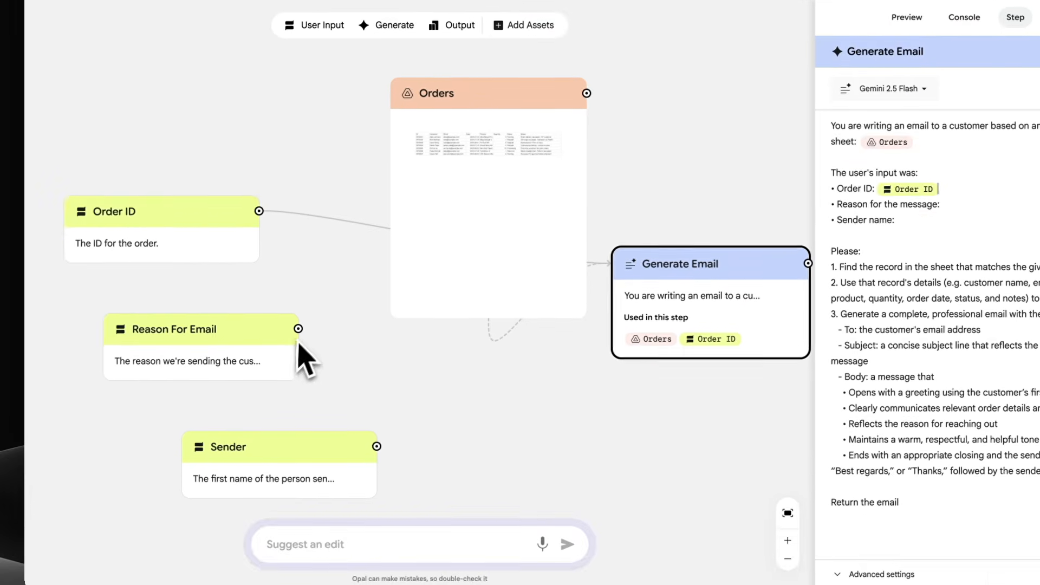
Connect the Reason For Email step to Generate Email and move its reference to after "Reason for the message:" in the prompt
{"action": "left_click_drag", "start_coordinate": [309, 344], "coordinate": [696, 268]}
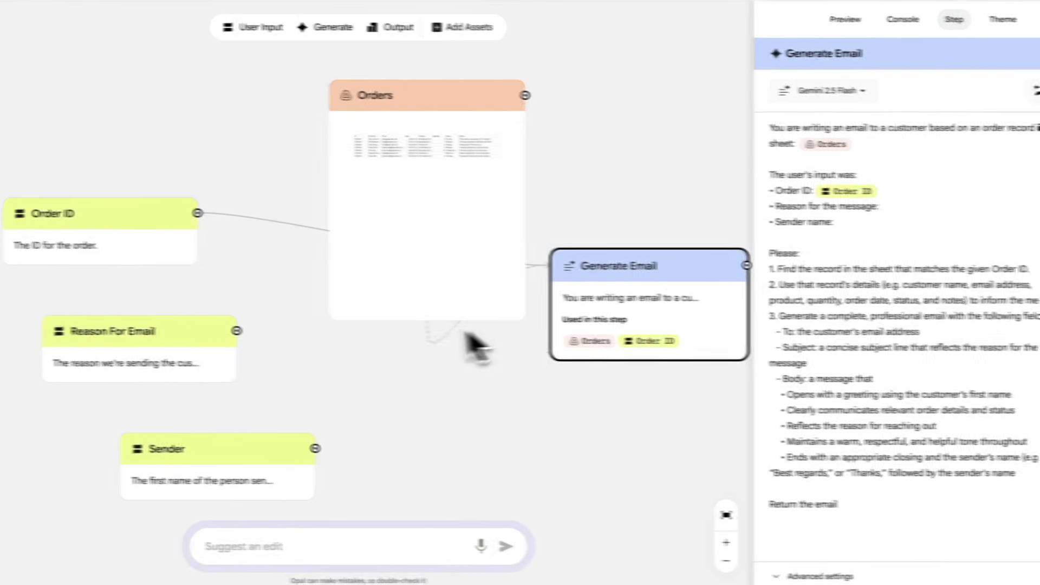
{"action": "left_click_drag", "start_coordinate": [237, 331], "coordinate": [619, 335]}
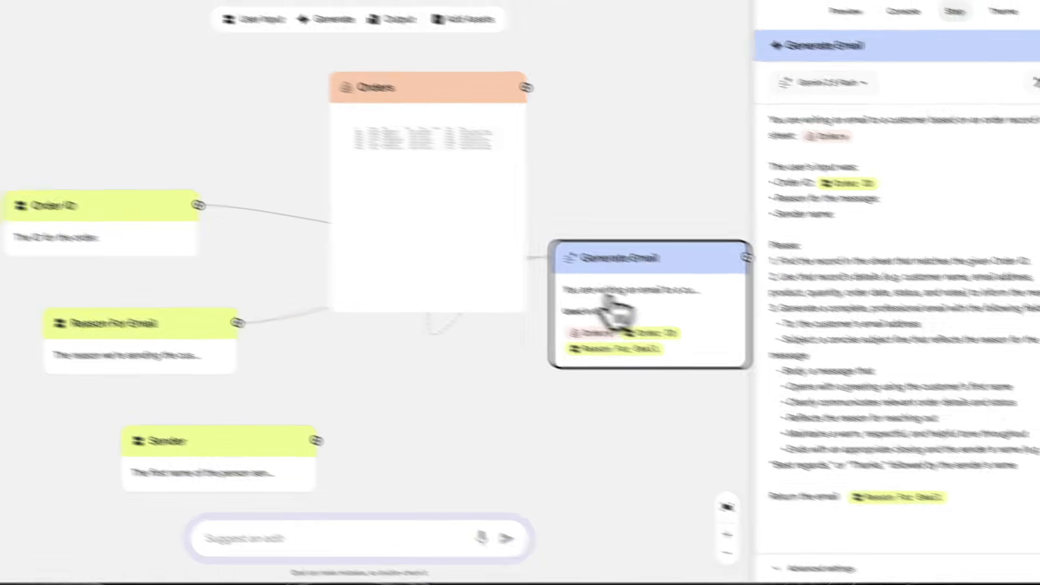
{"action": "left_click", "coordinate": [790, 463]}
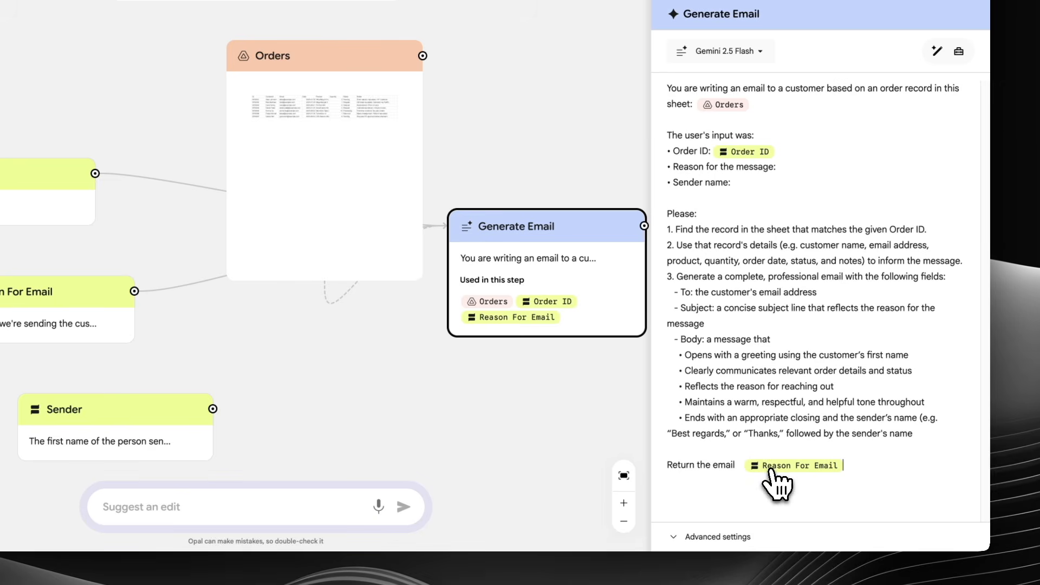
{"action": "key", "text": "BackSpace"}
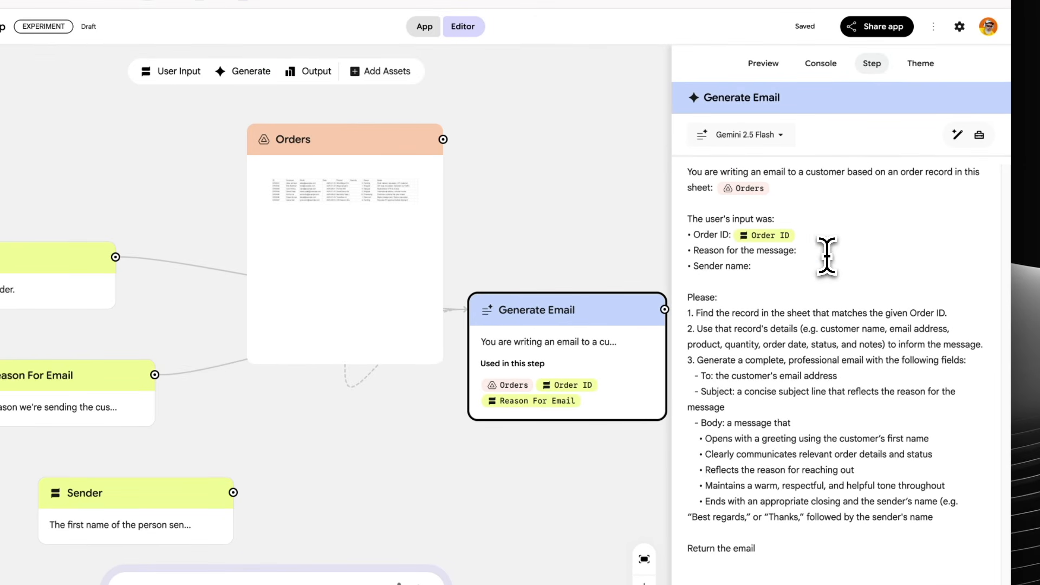
{"action": "left_click", "coordinate": [758, 273]}
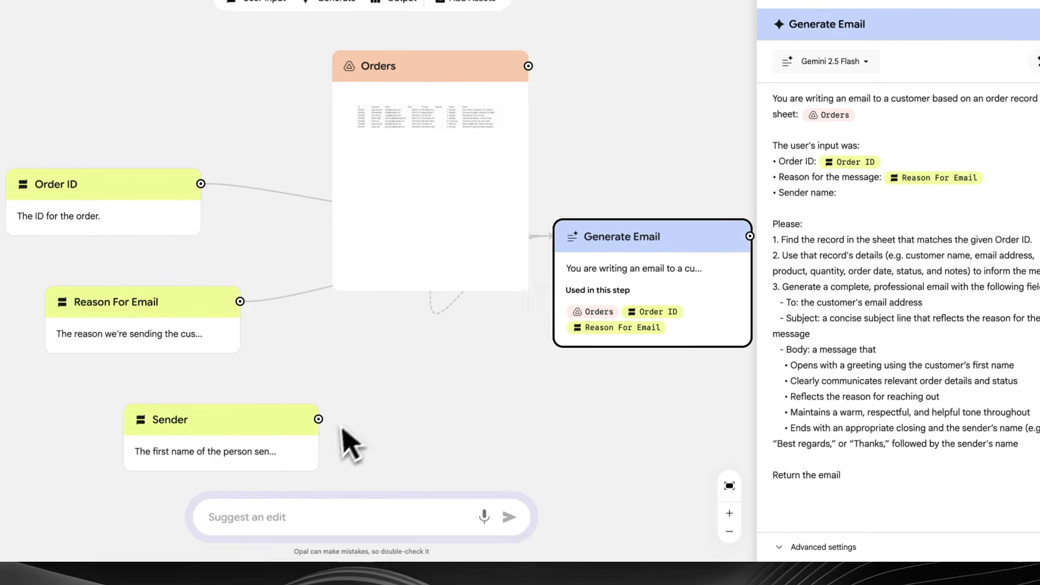
Connect the Sender step to Generate Email and move its reference to after "Sender name:" in the prompt
{"action": "left_click_drag", "start_coordinate": [347, 430], "coordinate": [617, 250]}
{"action": "left_click_drag", "start_coordinate": [320, 417], "coordinate": [668, 311]}
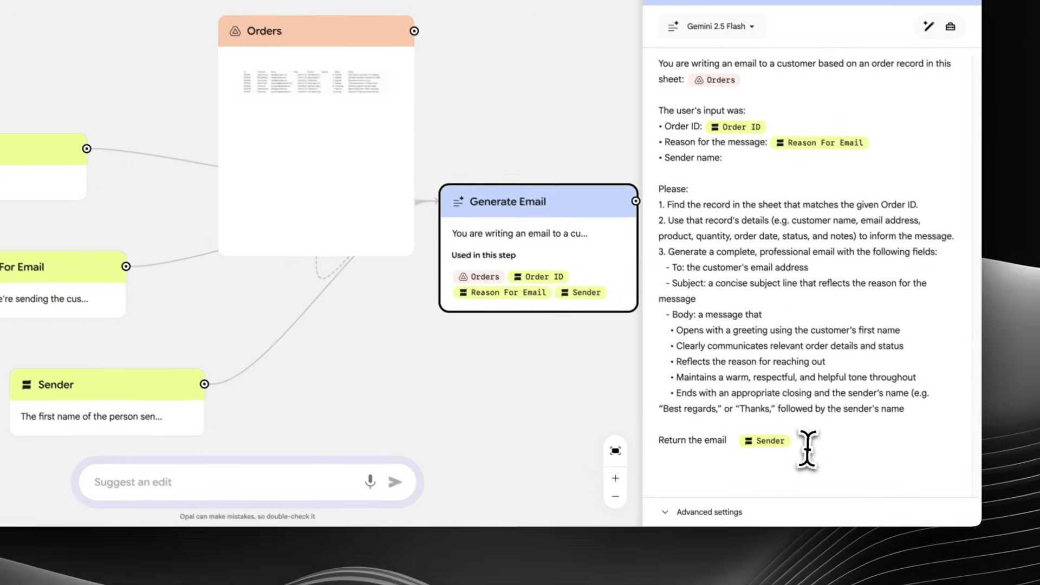
{"action": "left_click", "coordinate": [854, 491]}
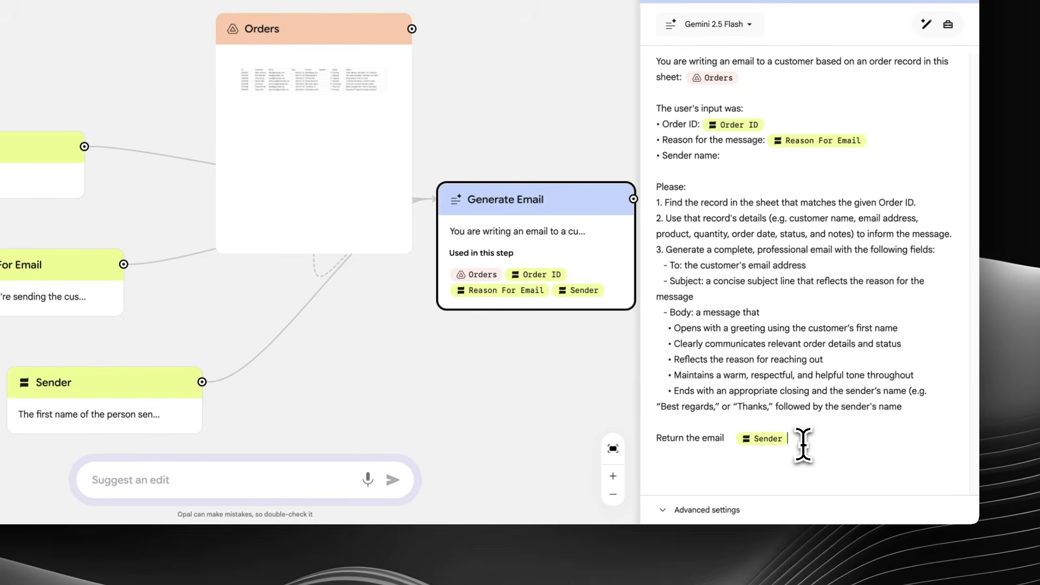
{"action": "left_click", "coordinate": [755, 440]}
{"action": "key", "text": "super+x"}
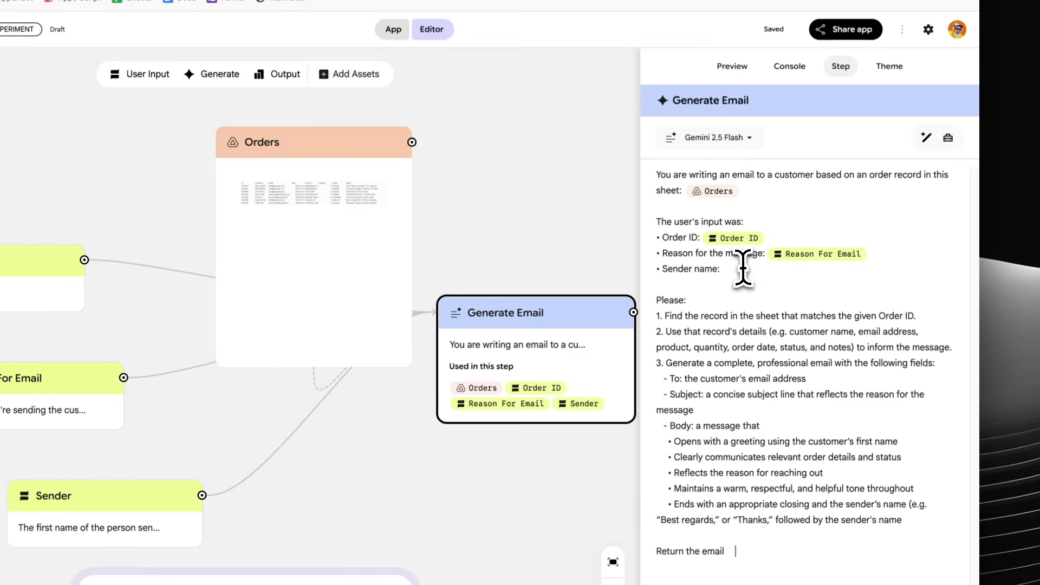
{"action": "left_click", "coordinate": [744, 155]}
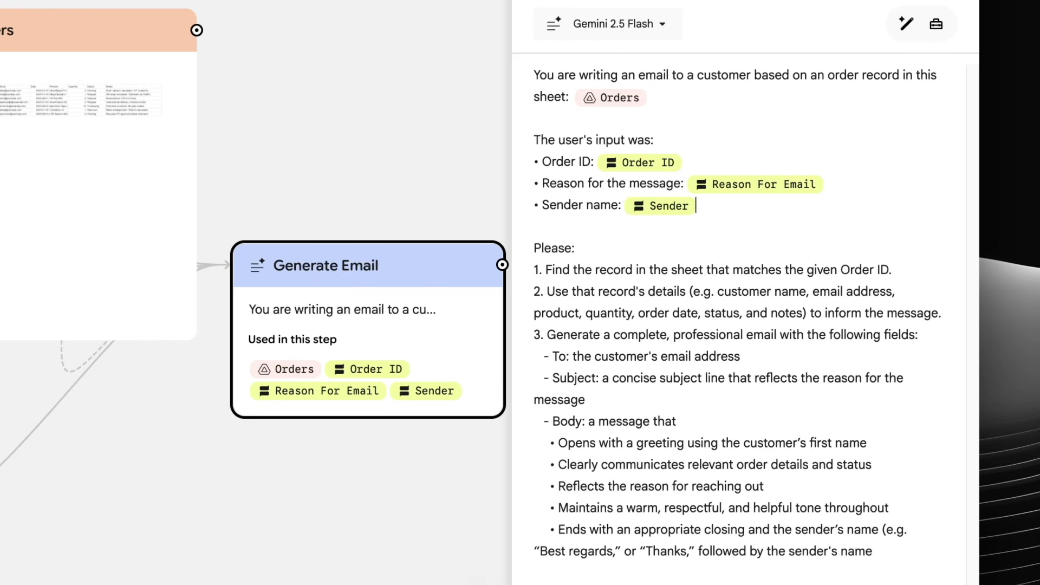
{"action": "left_click", "coordinate": [646, 506]}
{"action": "left_click", "coordinate": [646, 507]}
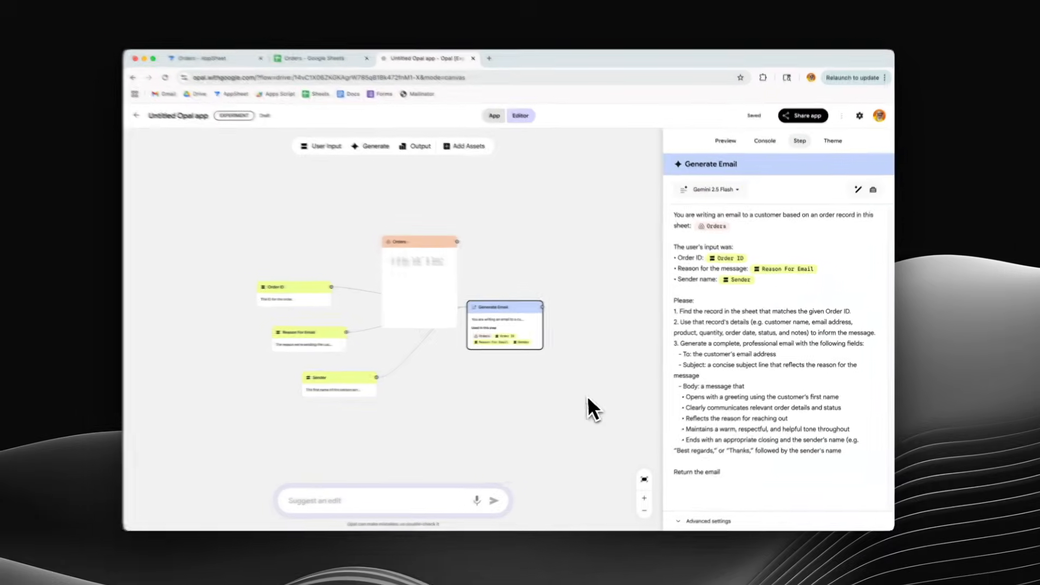
Add an Output step beside Generate Email and set its format to Webpage with auto-layout
{"action": "left_click", "coordinate": [587, 378]}
{"action": "left_click", "coordinate": [544, 322]}
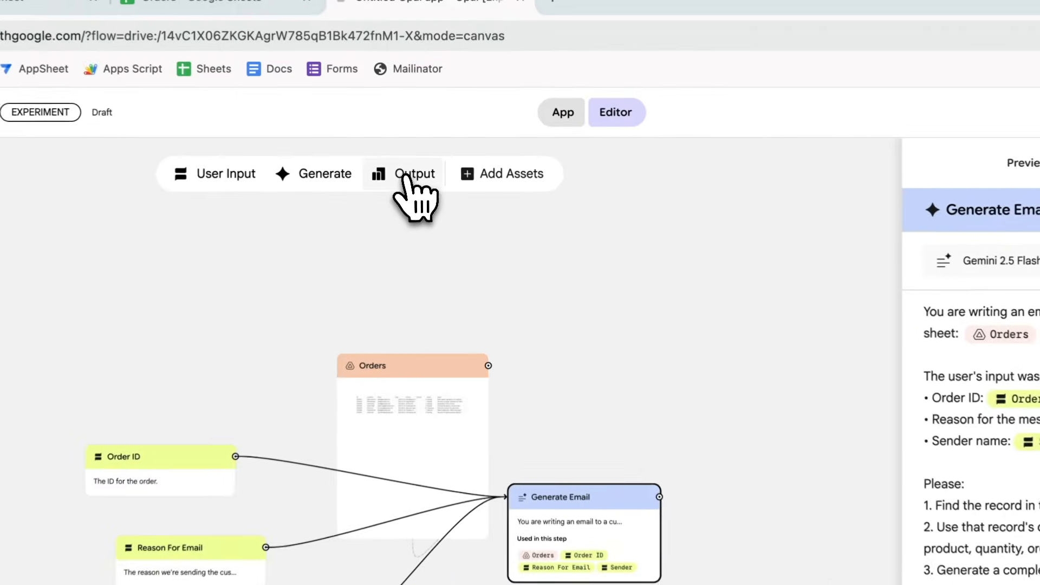
{"action": "left_click", "coordinate": [434, 154]}
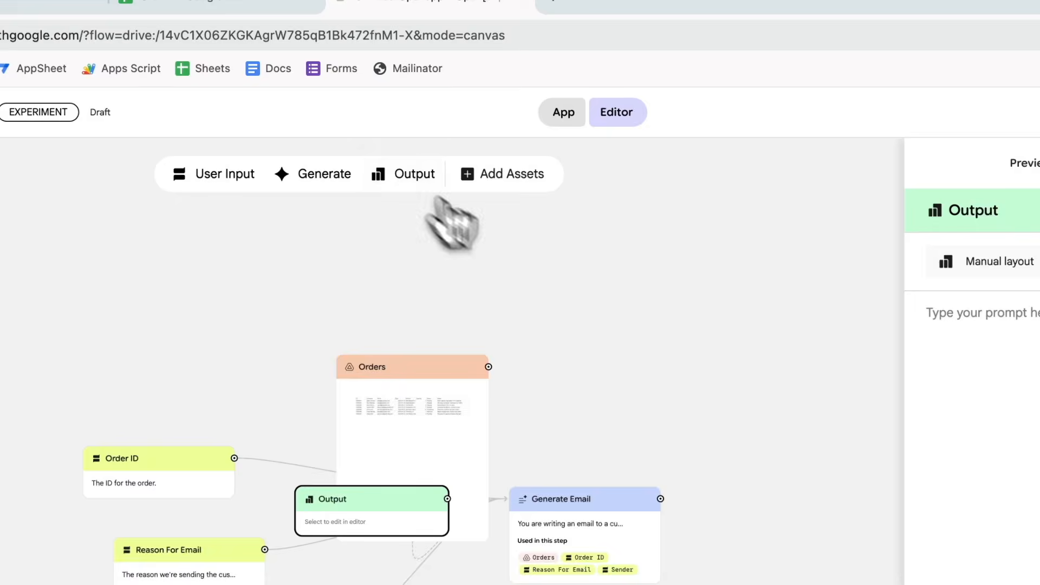
{"action": "left_click_drag", "start_coordinate": [374, 347], "coordinate": [767, 382]}
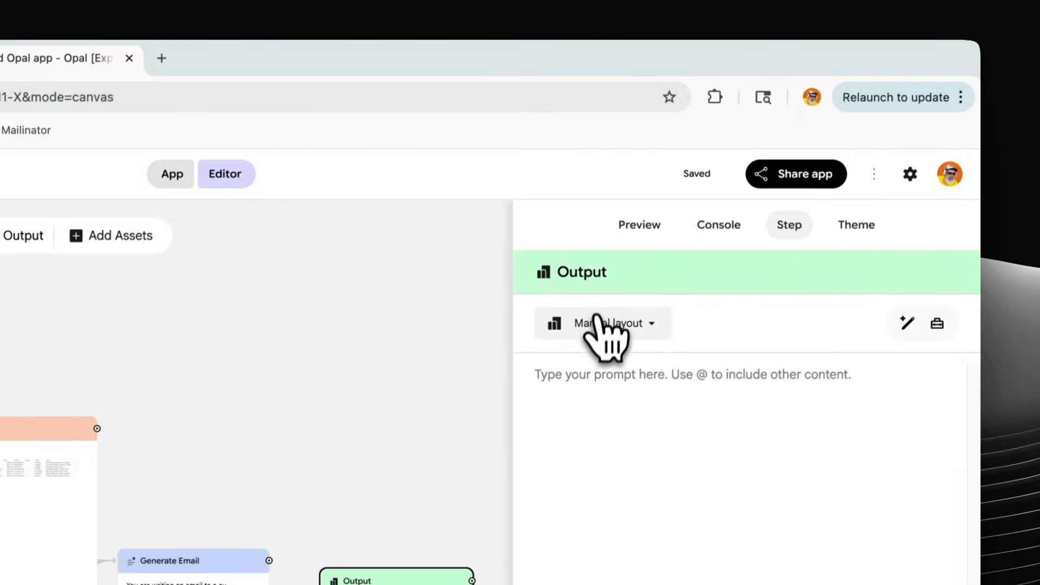
{"action": "left_click", "coordinate": [686, 101]}
{"action": "left_click", "coordinate": [667, 425]}
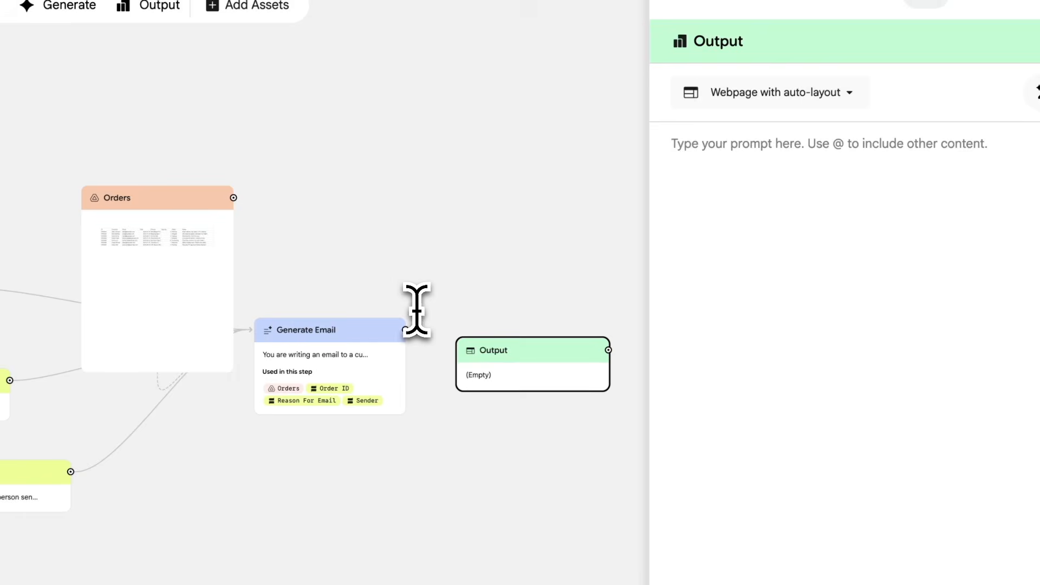
Connect Generate Email to the Output step and add the line "Display the email" above its reference in the prompt
{"action": "left_click", "coordinate": [303, 347]}
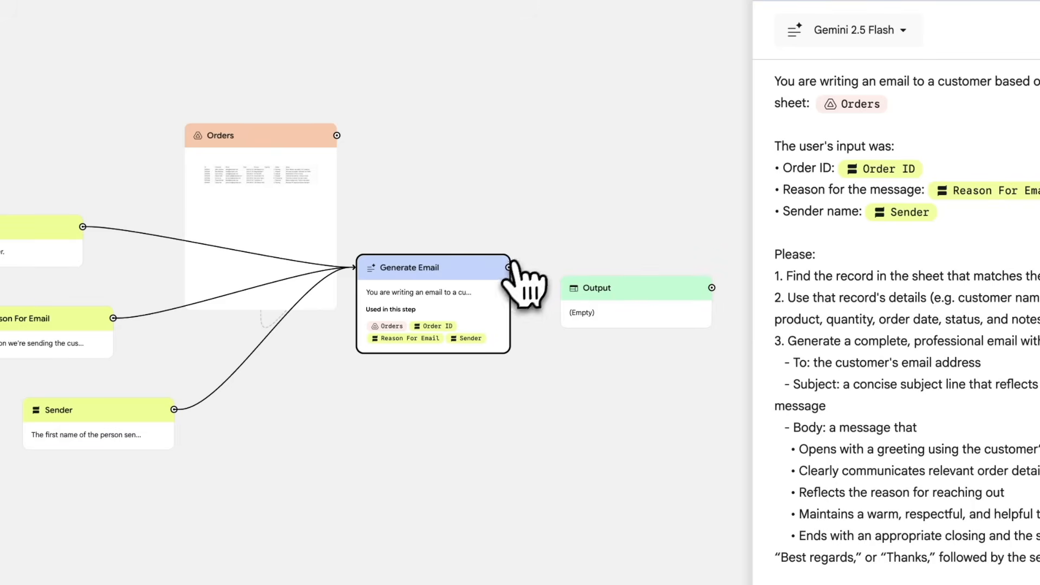
{"action": "left_click_drag", "start_coordinate": [509, 267], "coordinate": [592, 313]}
{"action": "left_click", "coordinate": [668, 324]}
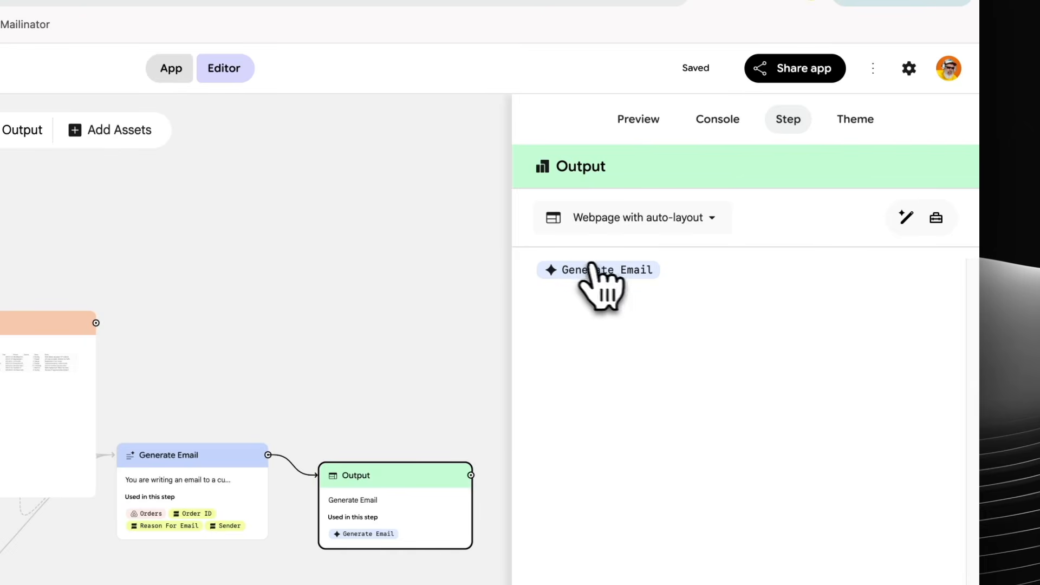
{"action": "left_click", "coordinate": [702, 274]}
{"action": "key", "text": "Return"}
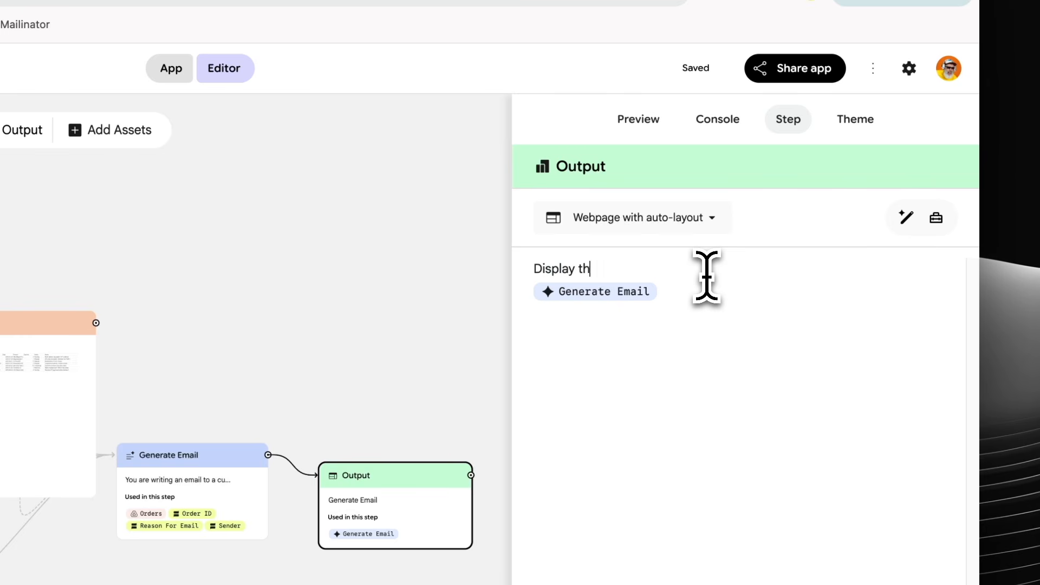
{"action": "left_click", "coordinate": [766, 379]}
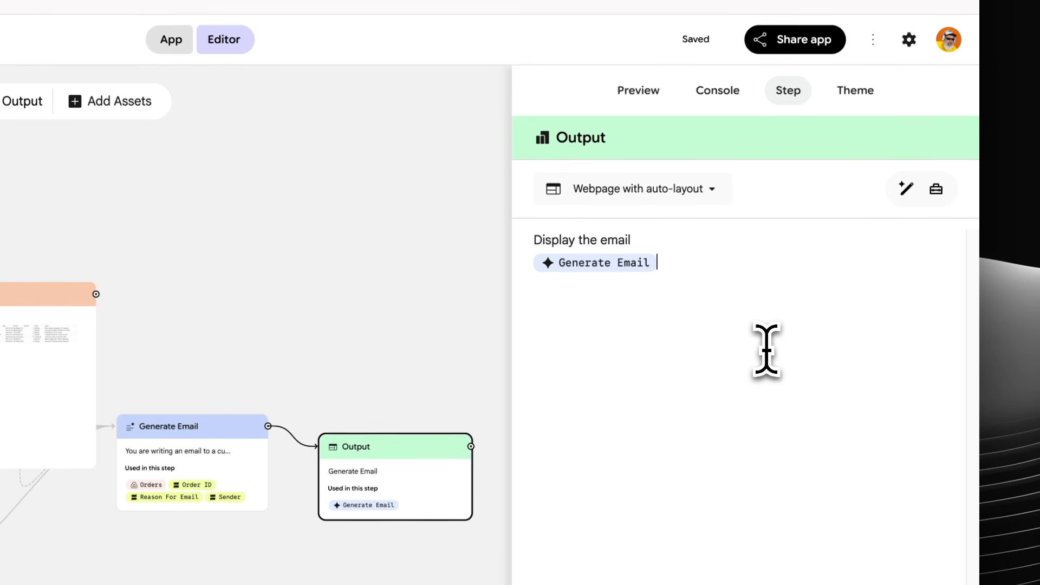
Rename the Output step to "Display Email"
{"action": "double_click", "coordinate": [580, 136]}
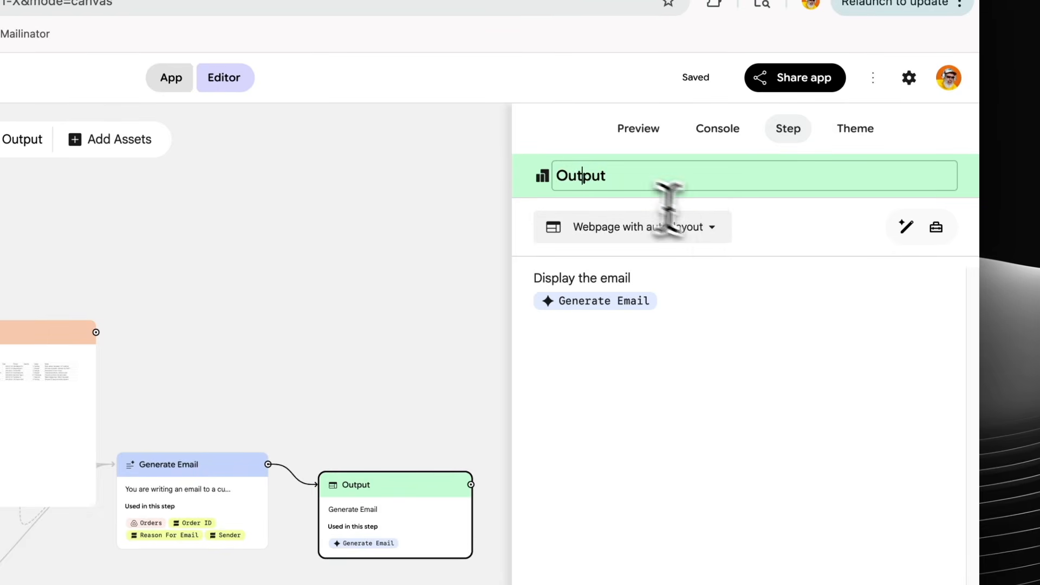
{"action": "type", "text": "splay Email"}
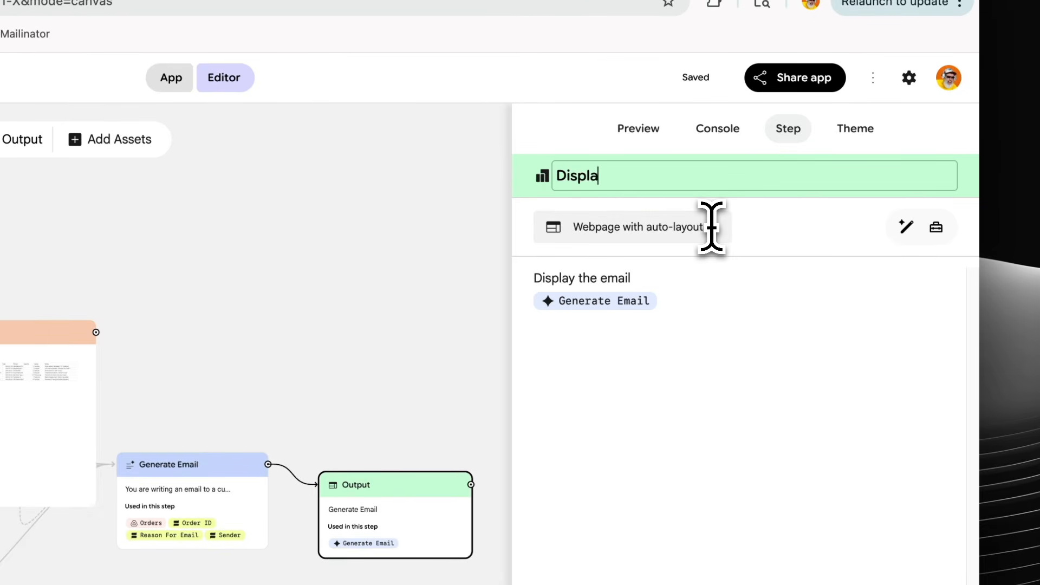
{"action": "left_click", "coordinate": [699, 314]}
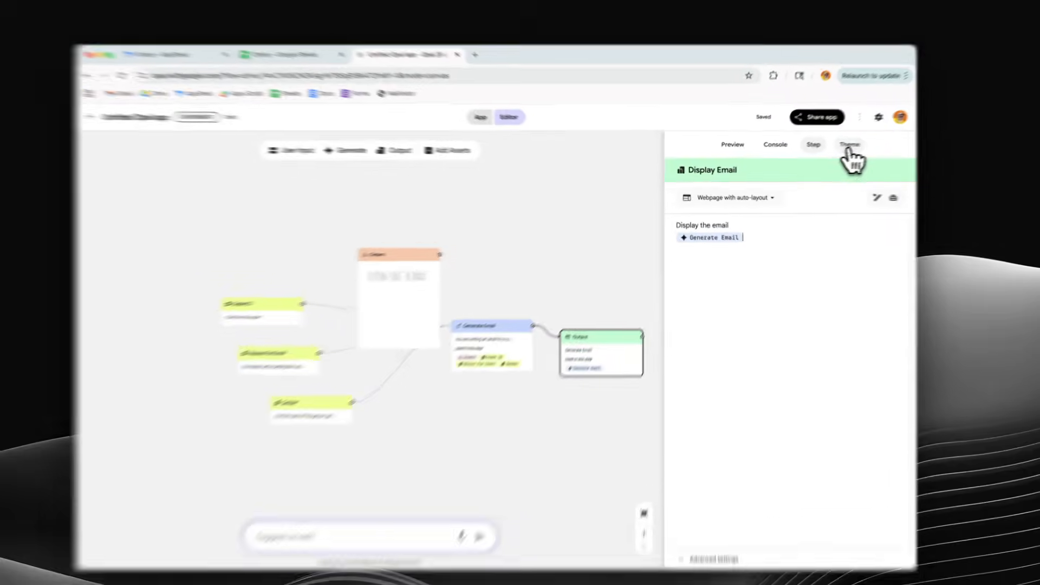
Change the app's title in the preview to "Email Author"
{"action": "left_click", "coordinate": [832, 149]}
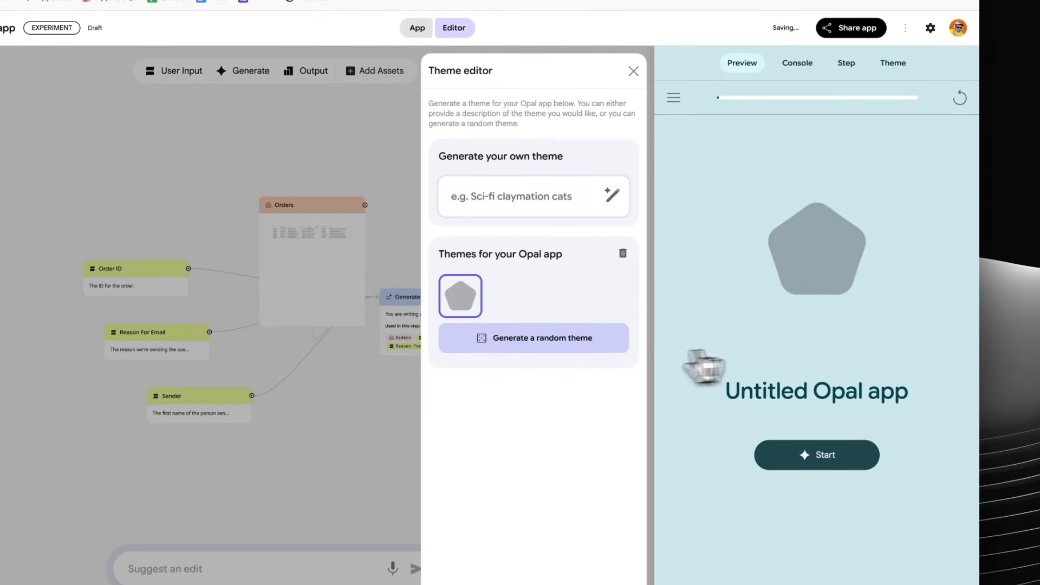
{"action": "left_click", "coordinate": [800, 390]}
{"action": "key", "text": "ctrl+a"}
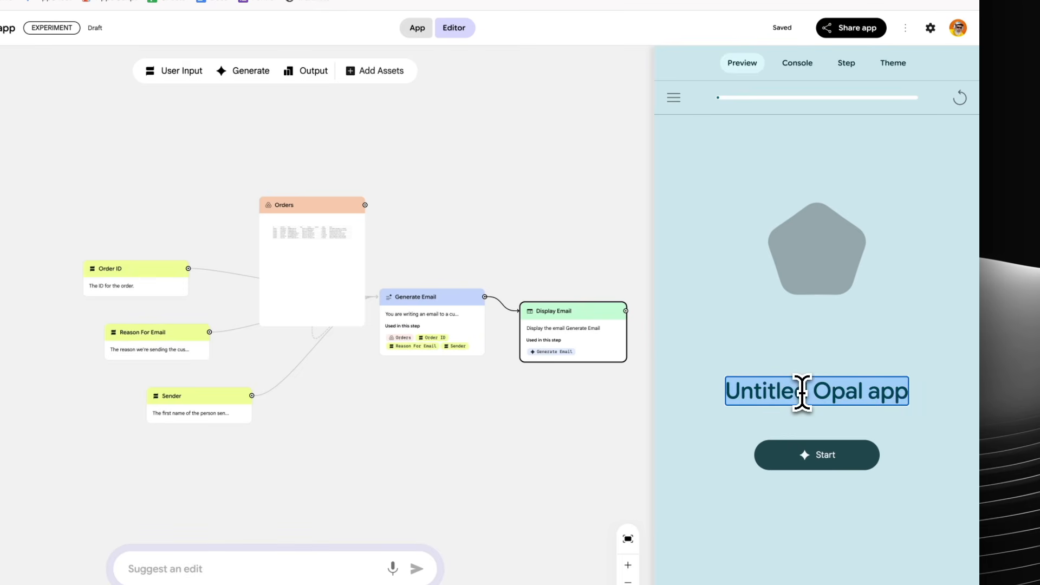
{"action": "type", "text": "Email Author"}
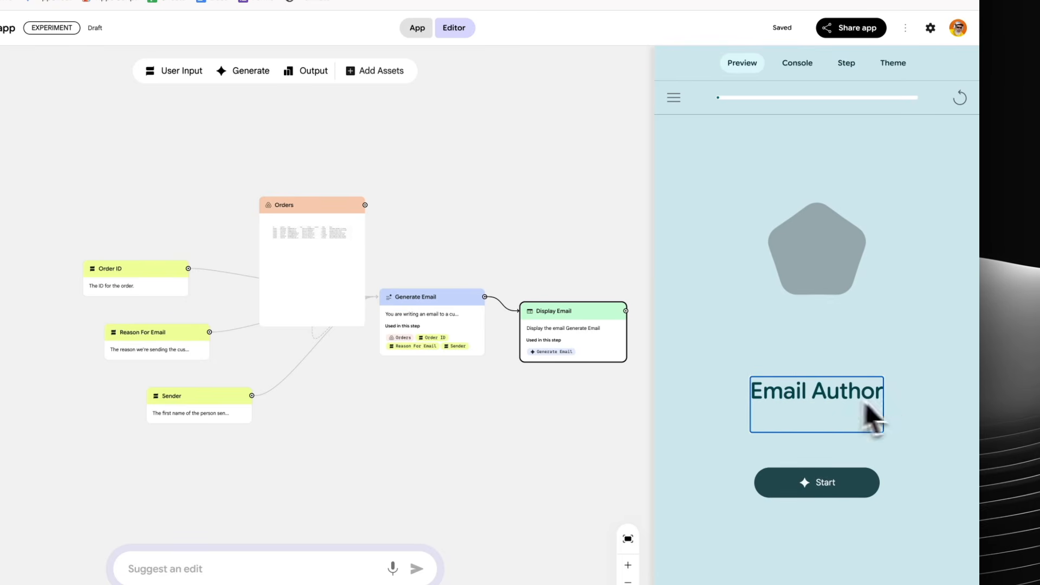
{"action": "left_click", "coordinate": [902, 302]}
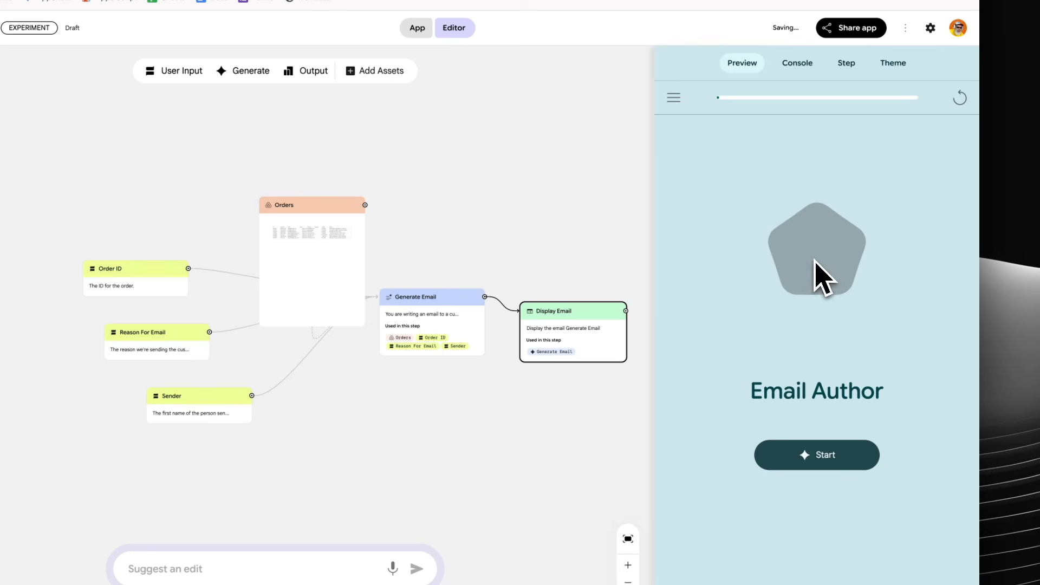
Generate a custom app theme from the description "Emails flying through space and helping out customers."
{"action": "left_click", "coordinate": [893, 63]}
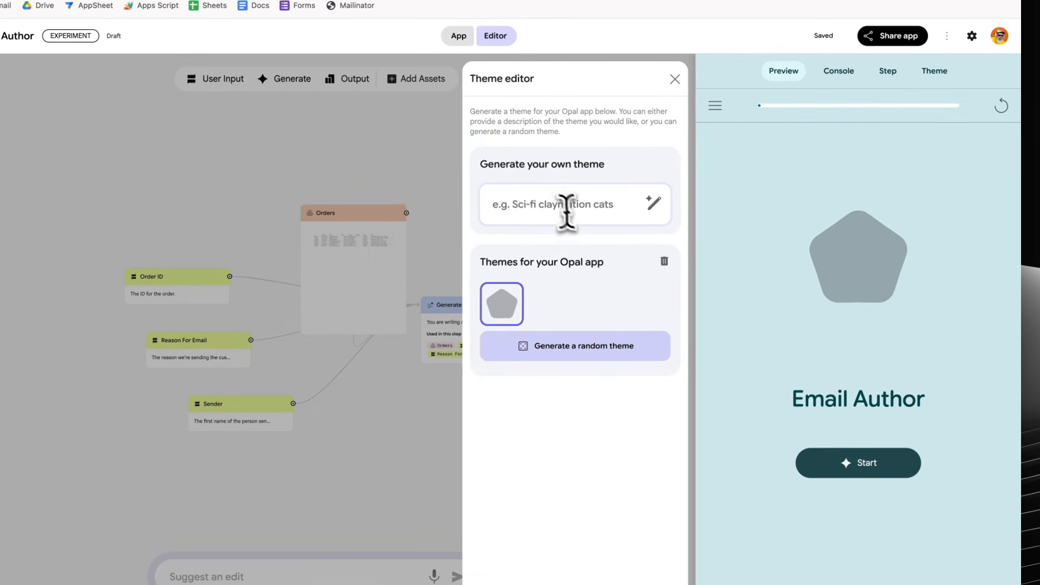
{"action": "left_click", "coordinate": [526, 288]}
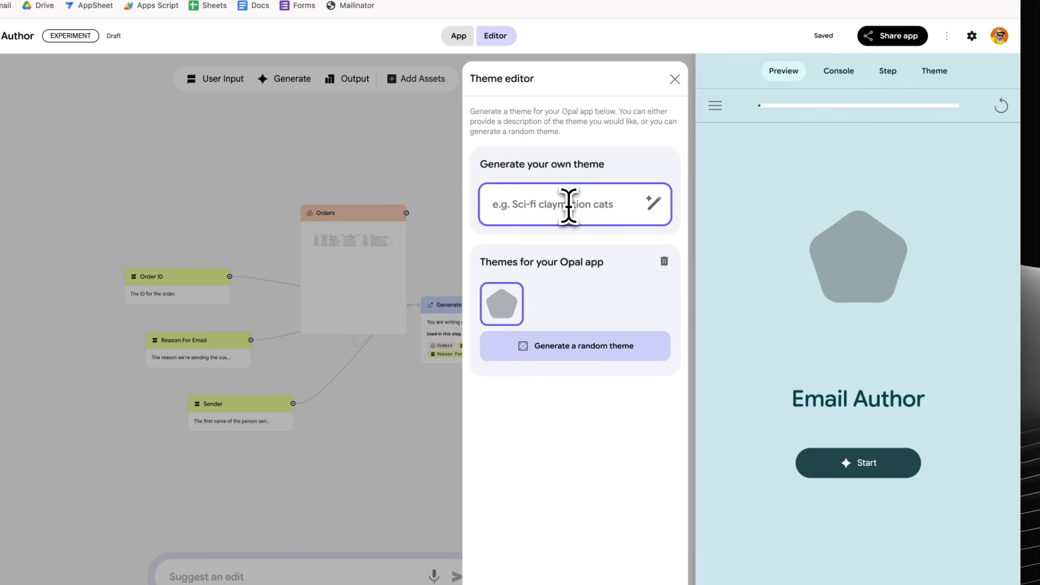
{"action": "type", "text": "EMa"}
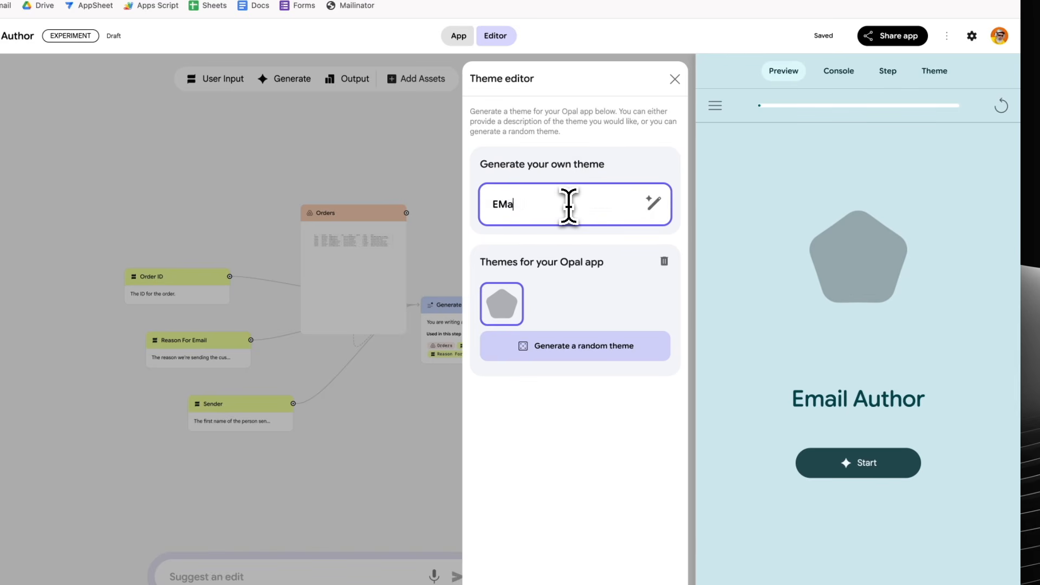
{"action": "type", "text": "il to customers."}
{"action": "key", "text": "ctrl+a"}
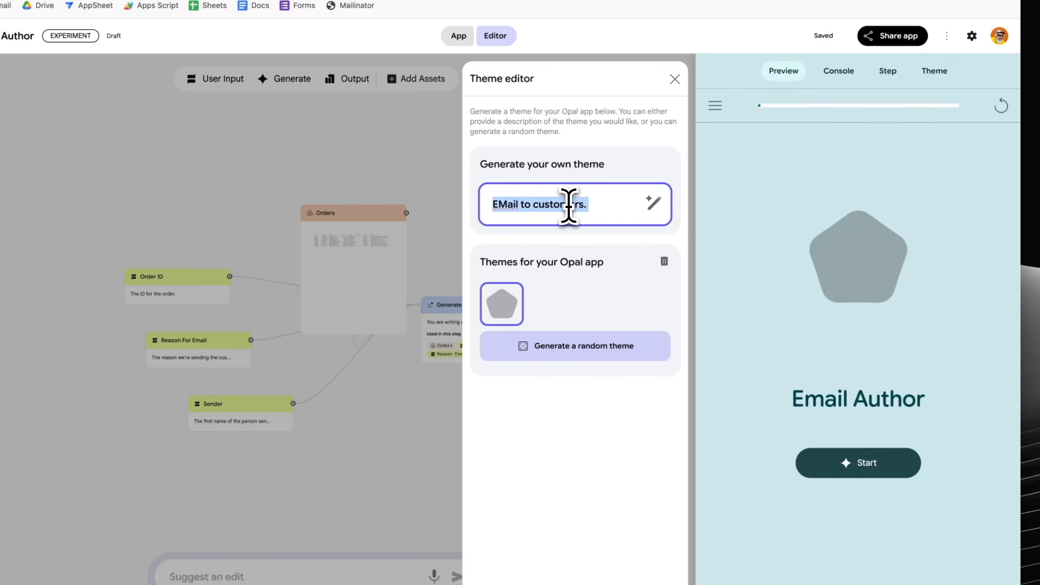
{"action": "type", "text": "Emails"}
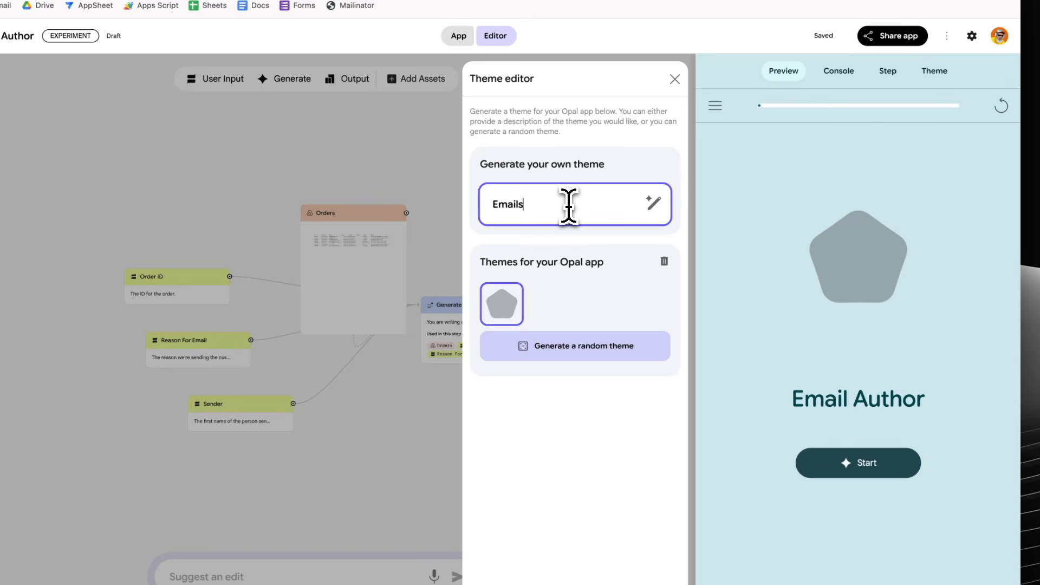
{"action": "type", "text": " flying through space an"}
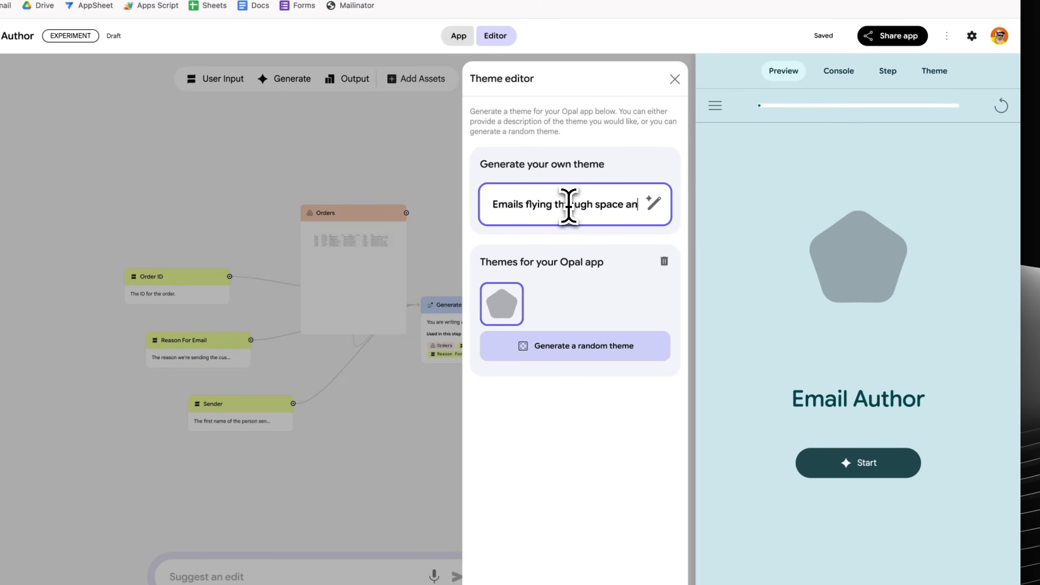
{"action": "type", "text": "d helping"}
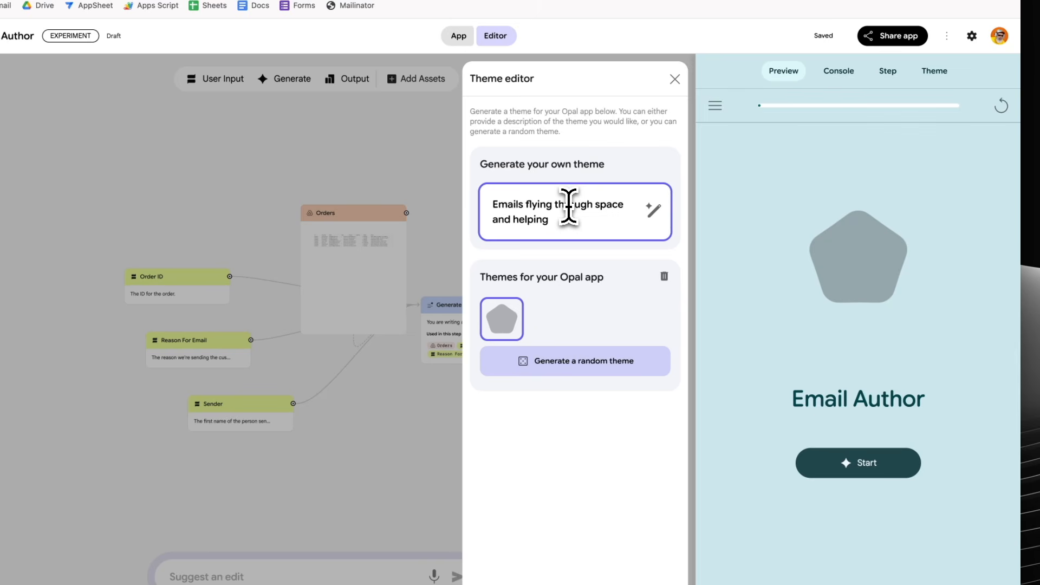
{"action": "type", "text": " our customers."}
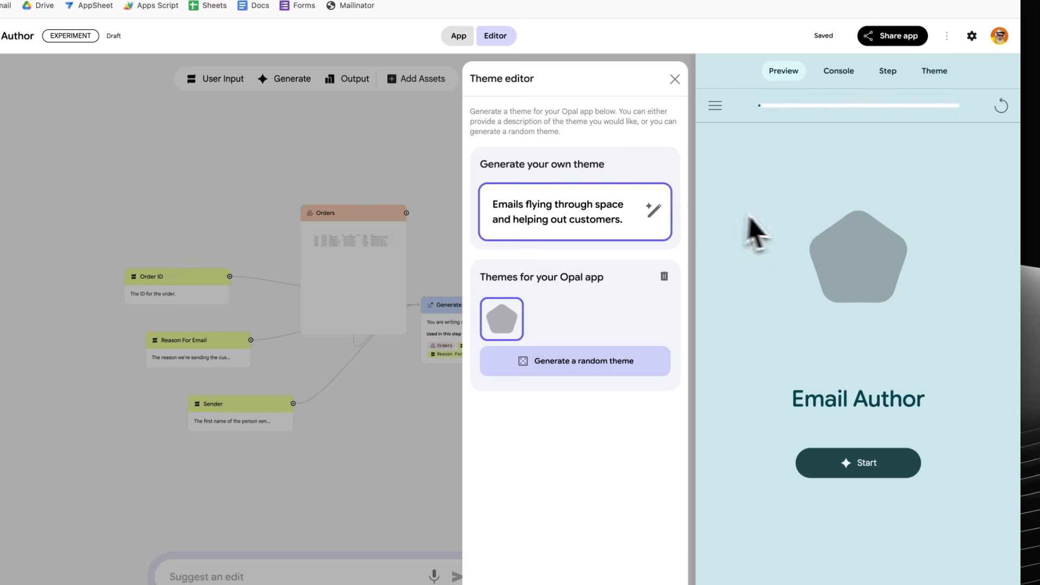
{"action": "left_click", "coordinate": [654, 211]}
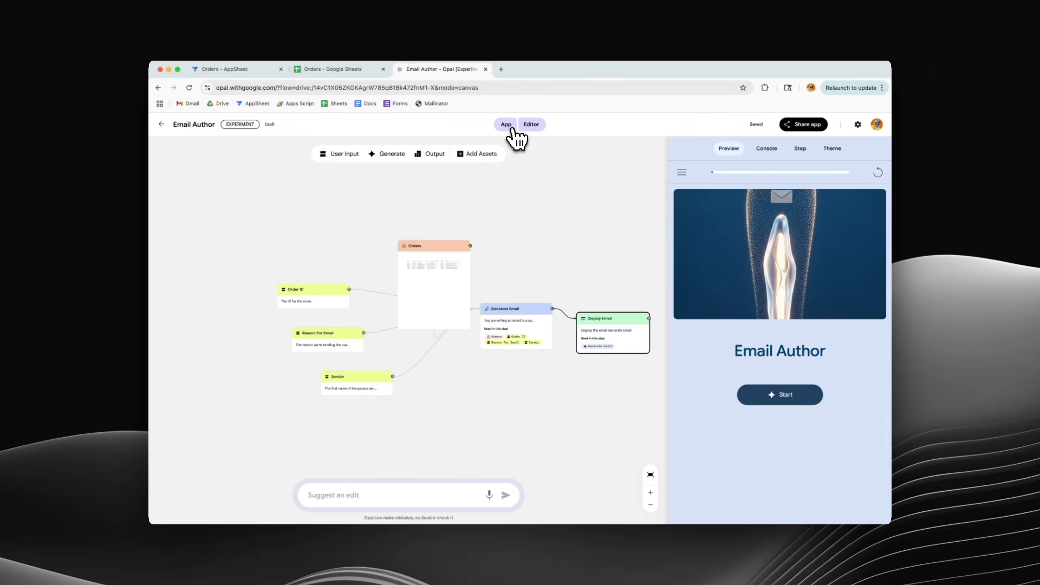
Switch Email Author from the editor to the app view and start a run
{"action": "left_click", "coordinate": [506, 126]}
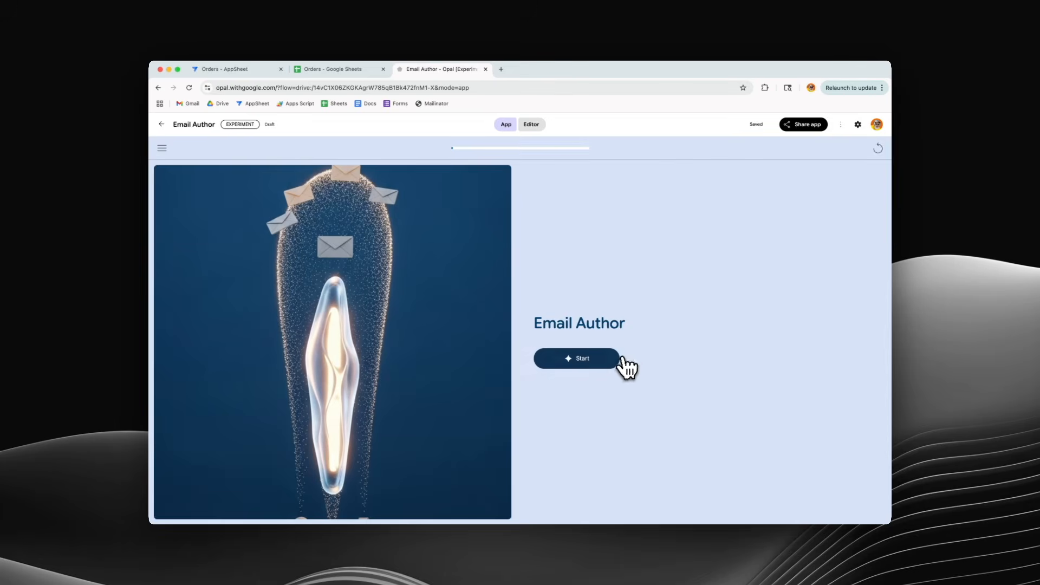
{"action": "left_click", "coordinate": [590, 360]}
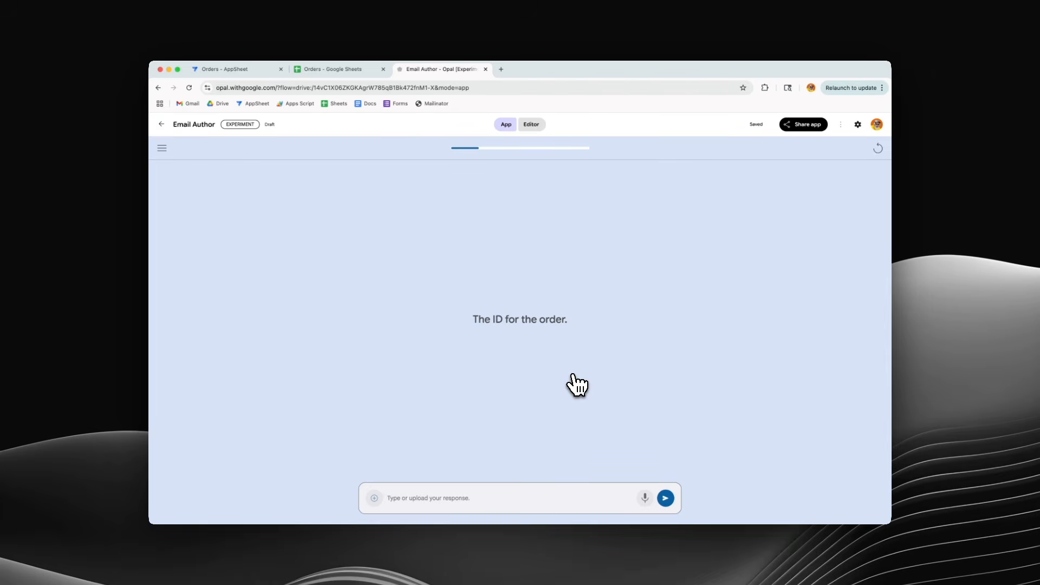
Switch to AppSheet, launch the Orders app in its own browser window view, and copy the delayed order's ID
{"action": "left_click", "coordinate": [224, 70]}
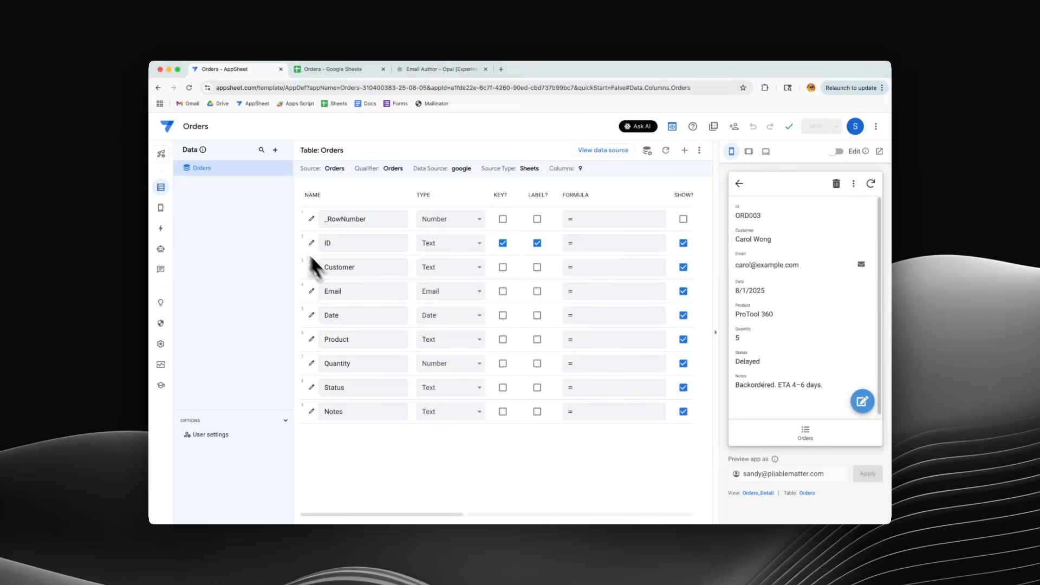
{"action": "left_click", "coordinate": [880, 152]}
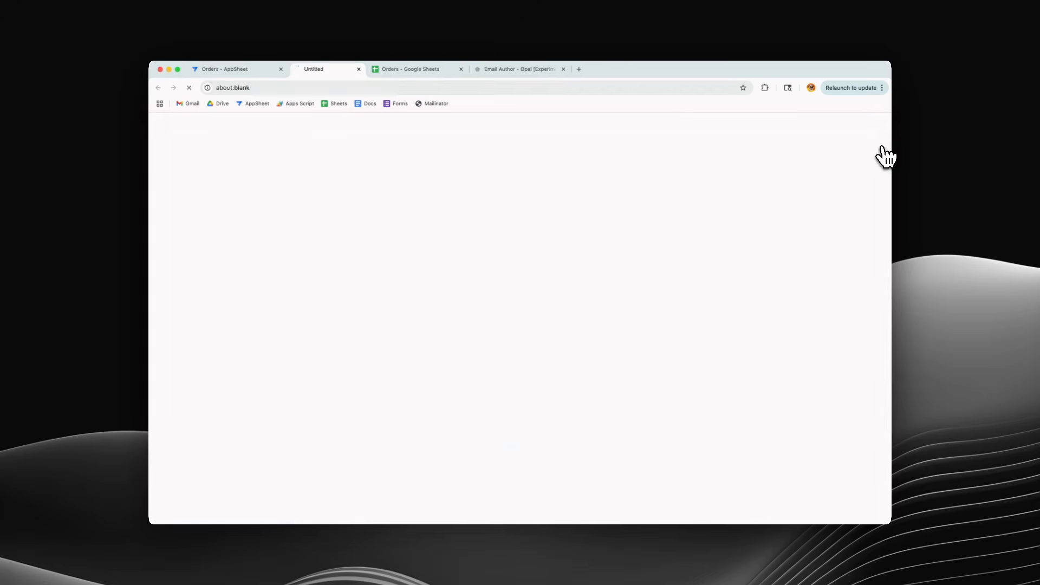
{"action": "left_click", "coordinate": [242, 202]}
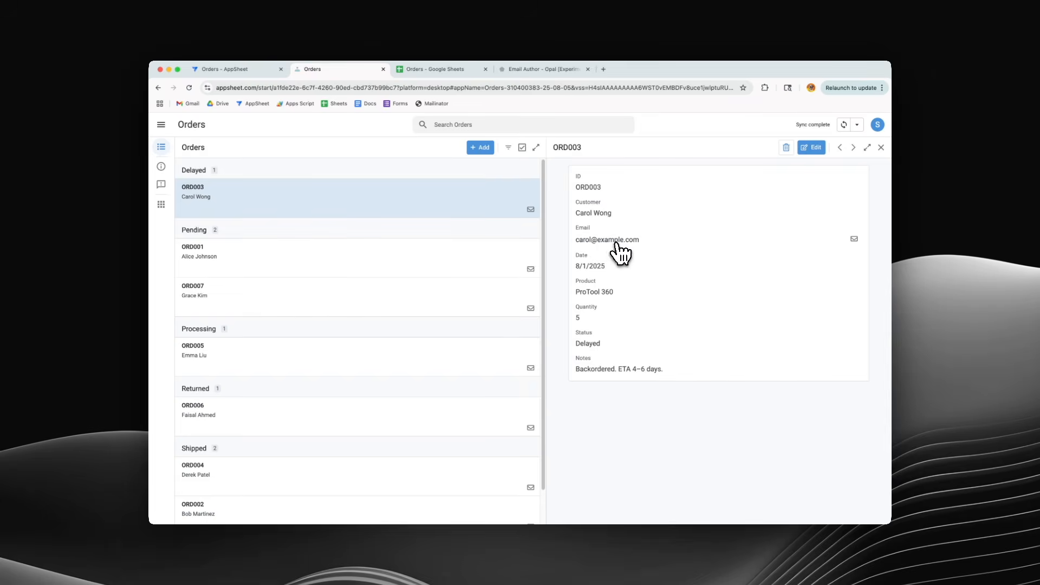
{"action": "double_click", "coordinate": [595, 187]}
{"action": "key", "text": "super+c"}
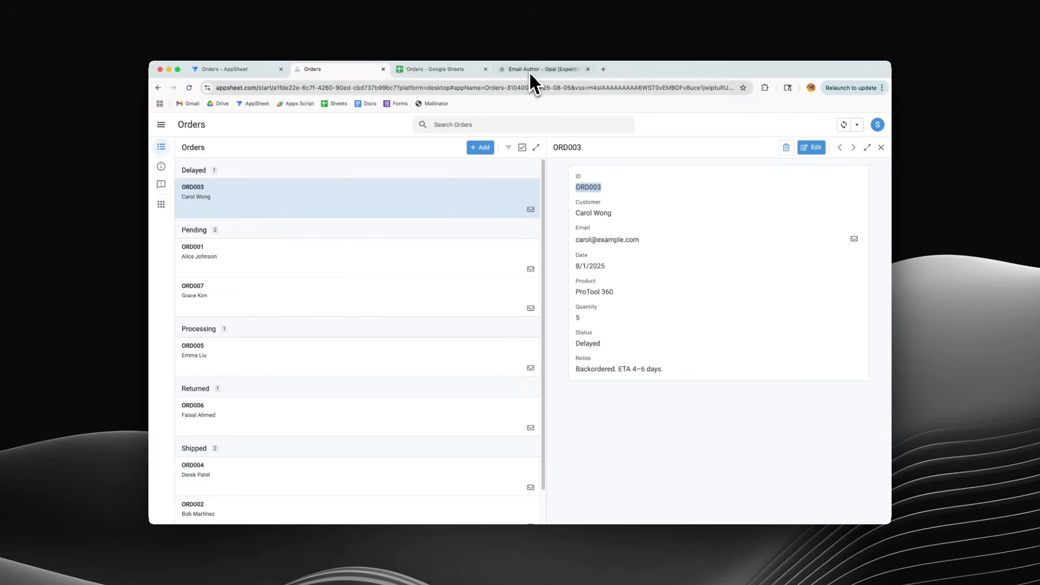
Switch back to Email Author in Opal and submit the copied order ID as the answer to the order ID prompt
{"action": "left_click", "coordinate": [574, 69]}
{"action": "left_click", "coordinate": [511, 499]}
{"action": "key", "text": "super+v"}
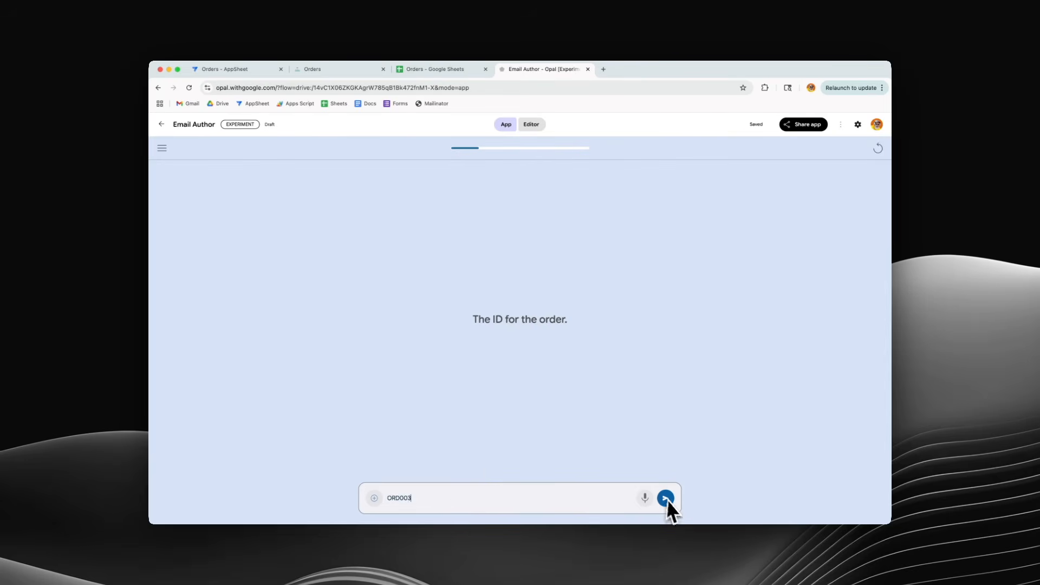
{"action": "left_click", "coordinate": [668, 500]}
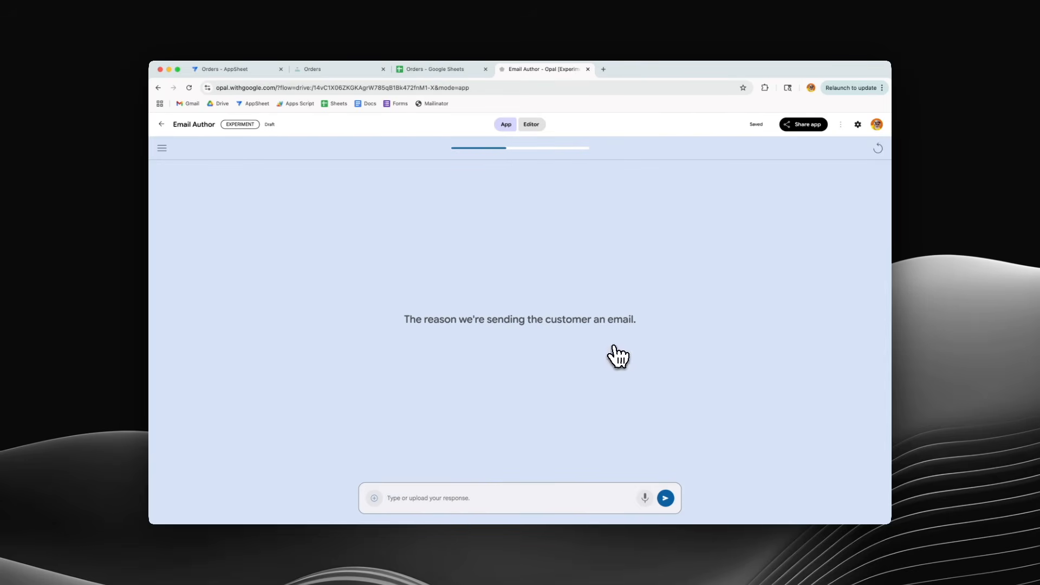
Check the delayed order in the Orders app, and begin the email reason with "The 360 is backordered. We do have the 370 in stock."
{"action": "left_click", "coordinate": [325, 70]}
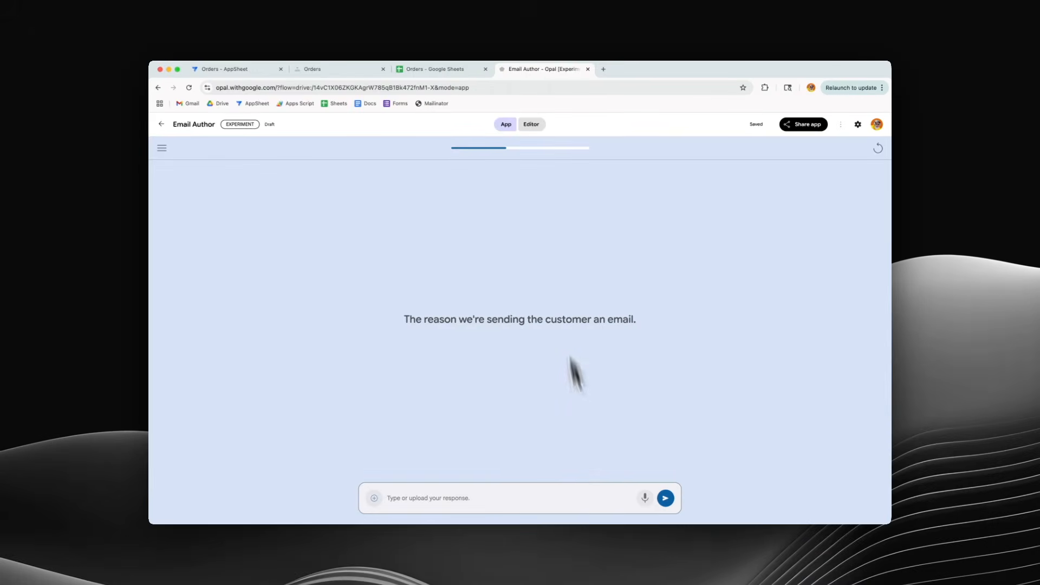
{"action": "left_click", "coordinate": [599, 485]}
{"action": "type", "text": "T"}
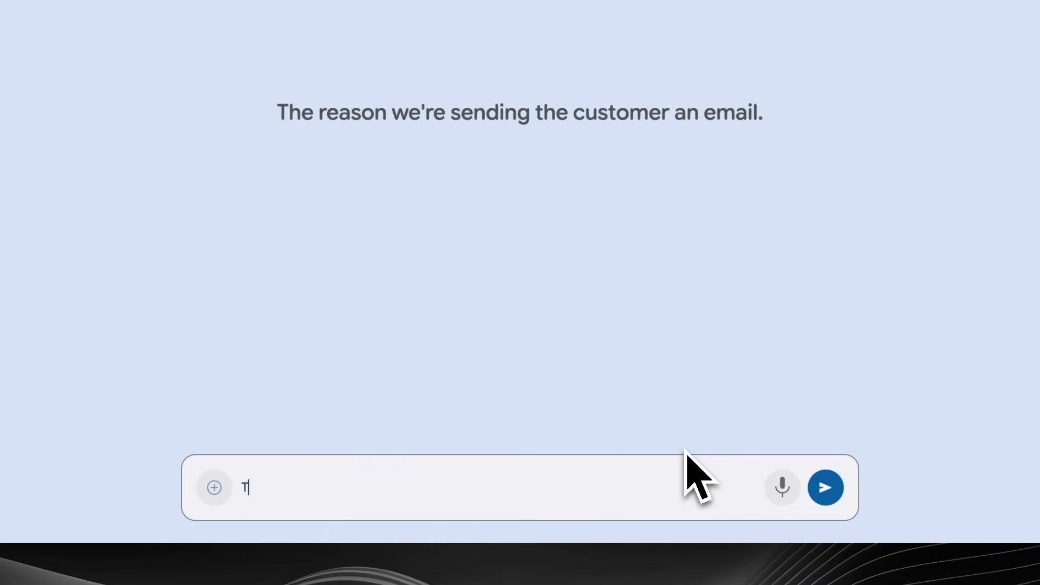
{"action": "type", "text": "he 360 is backordered. "}
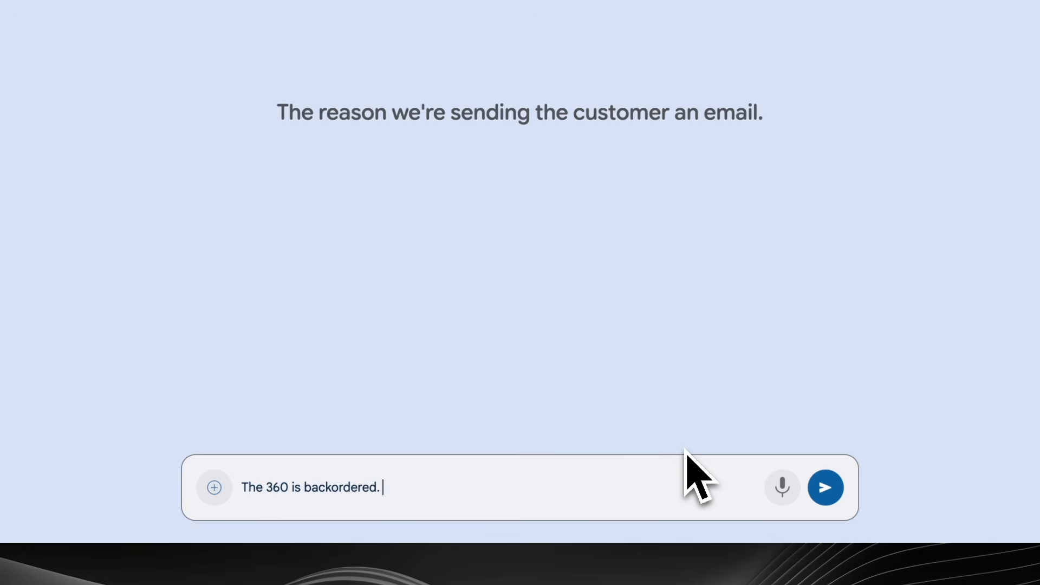
{"action": "type", "text": "We do have the 36"}
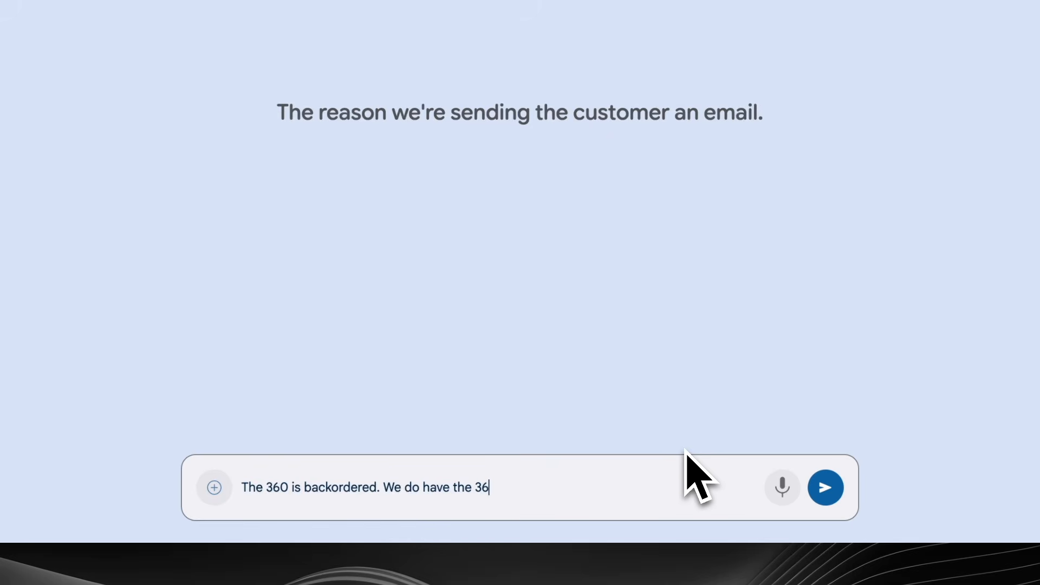
{"action": "key", "text": "BackSpace"}
{"action": "type", "text": "70 in stock. I ha"}
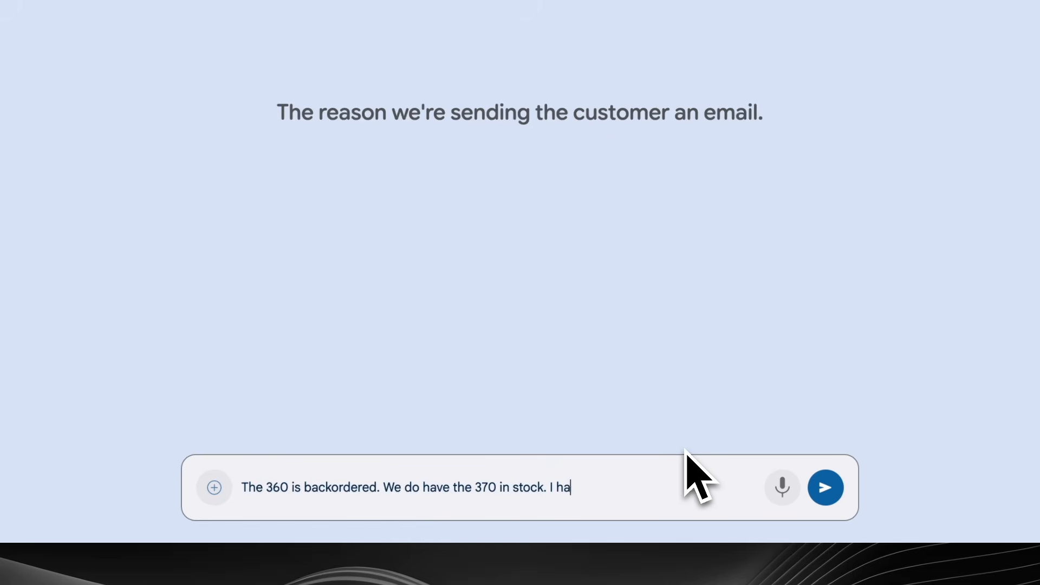
Complete the reason with "I has all the same features but a nicer handler. We can offer it to her at the same price." and submit it
{"action": "type", "text": "s the"}
{"action": "key", "text": "BackSpace"}
{"action": "key", "text": "BackSpace"}
{"action": "type", "text": "ll the same featu"}
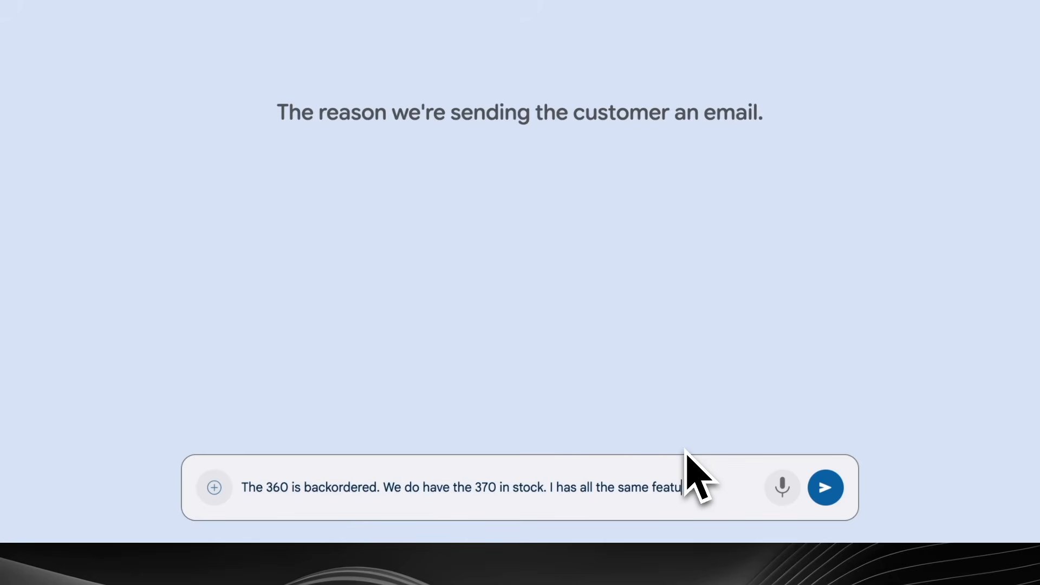
{"action": "type", "text": "res but a nicer handler"}
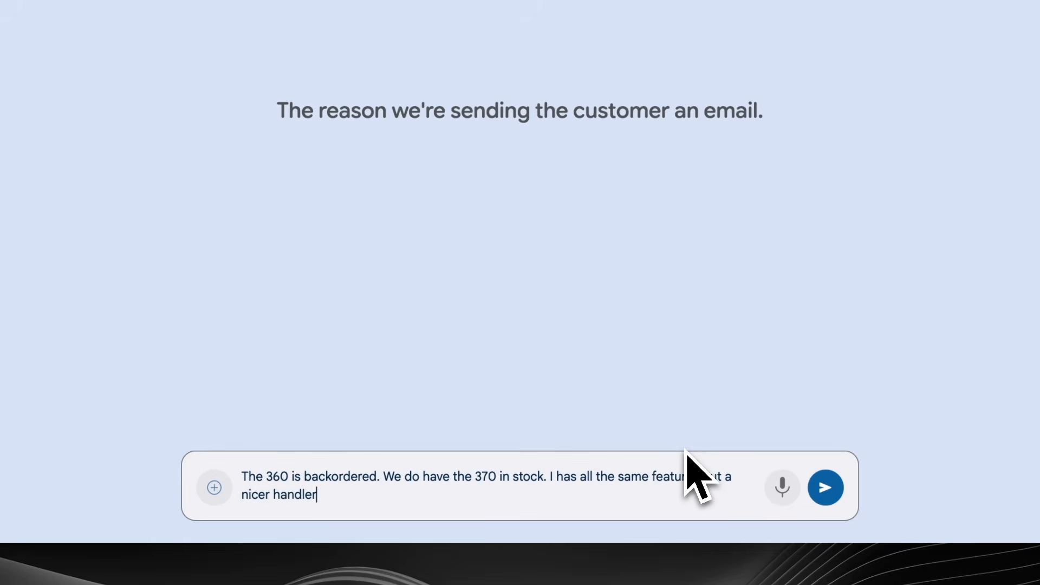
{"action": "type", "text": ". We can offe"}
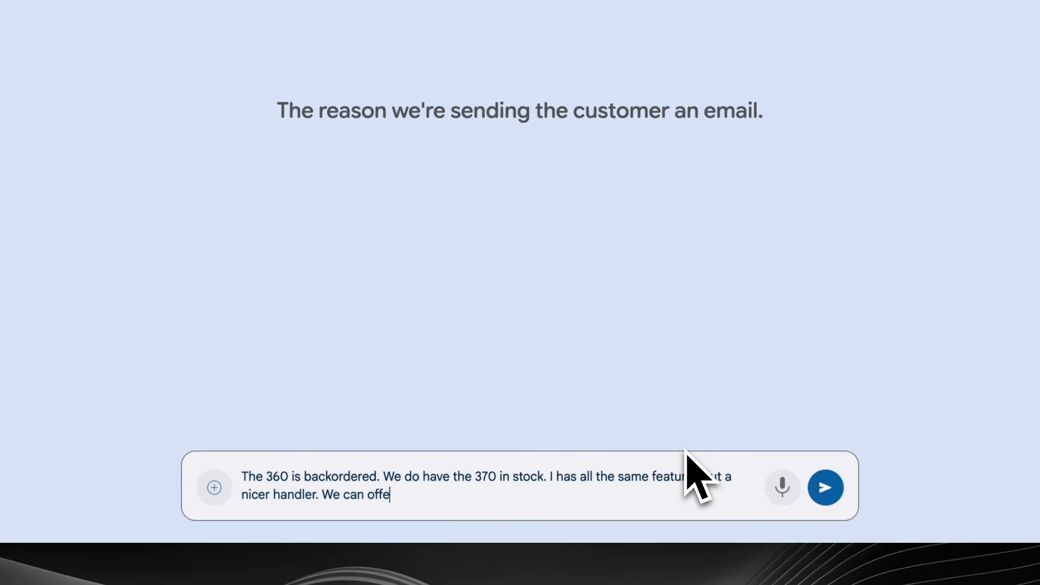
{"action": "type", "text": "r it to her at the same price."}
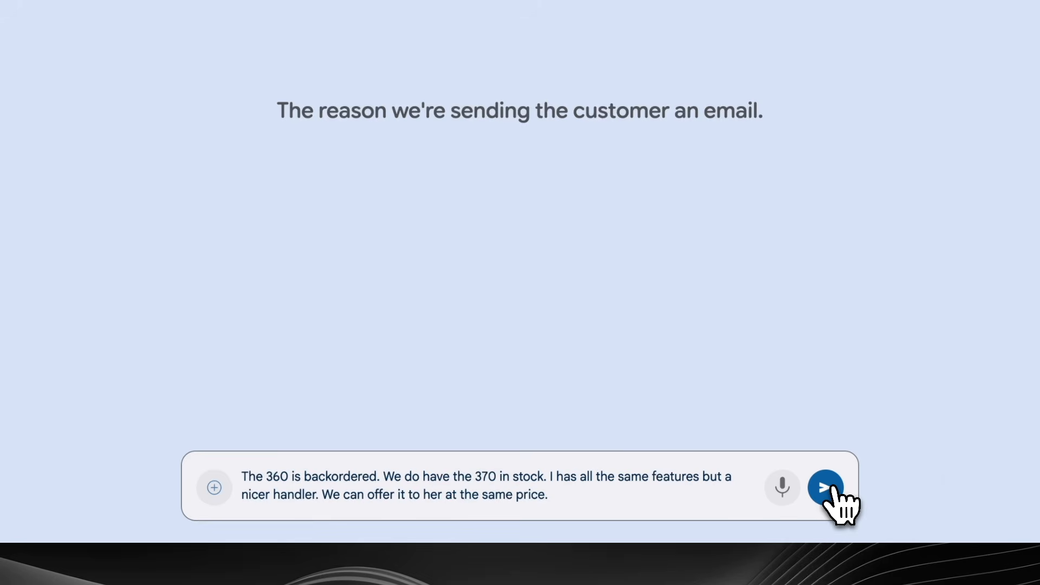
{"action": "left_click", "coordinate": [831, 488]}
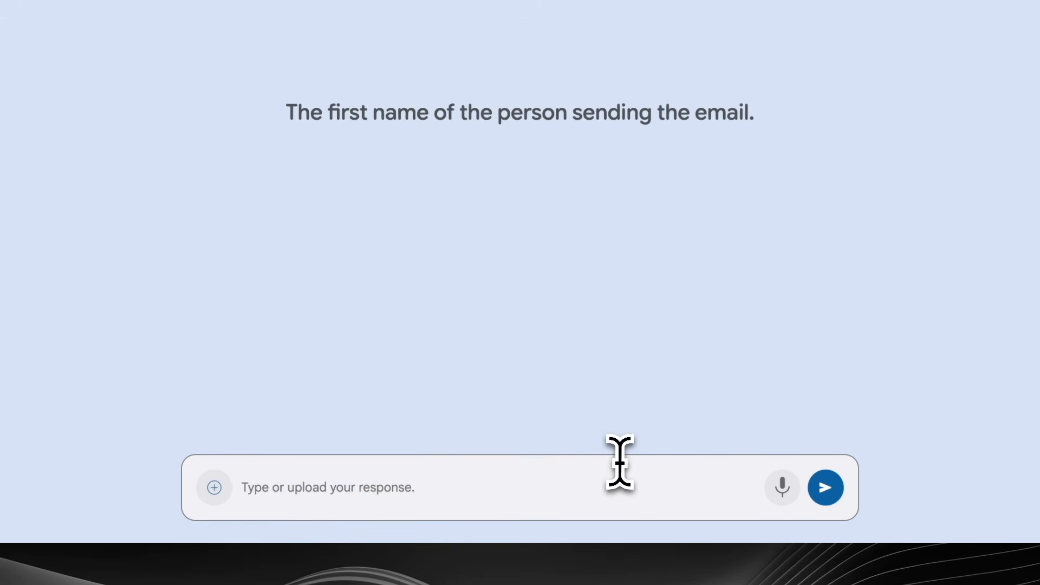
Submit the sender's first name to generate the customer email
{"action": "type", "text": "Doug"}
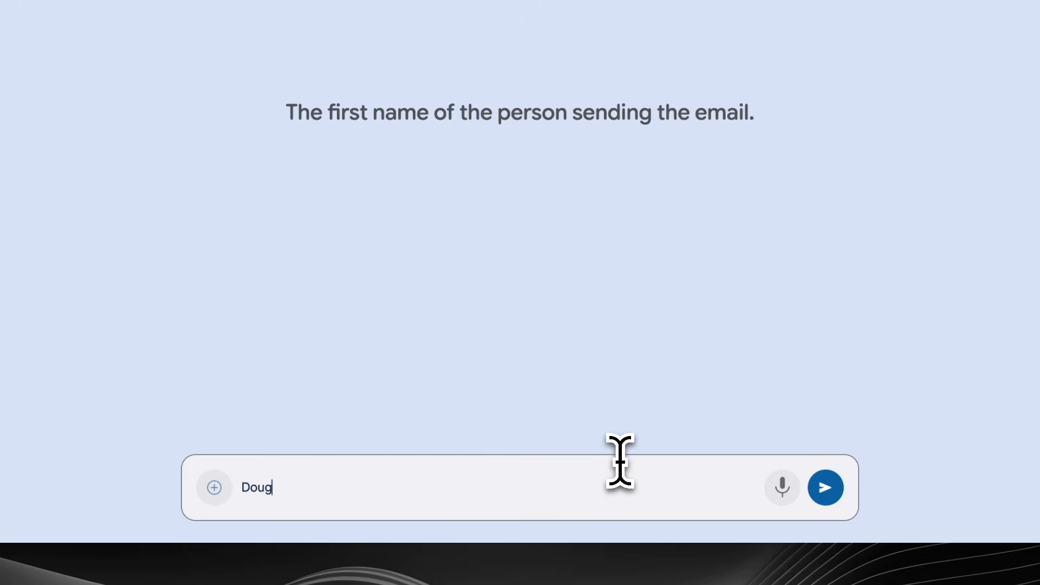
{"action": "key", "text": "Return"}
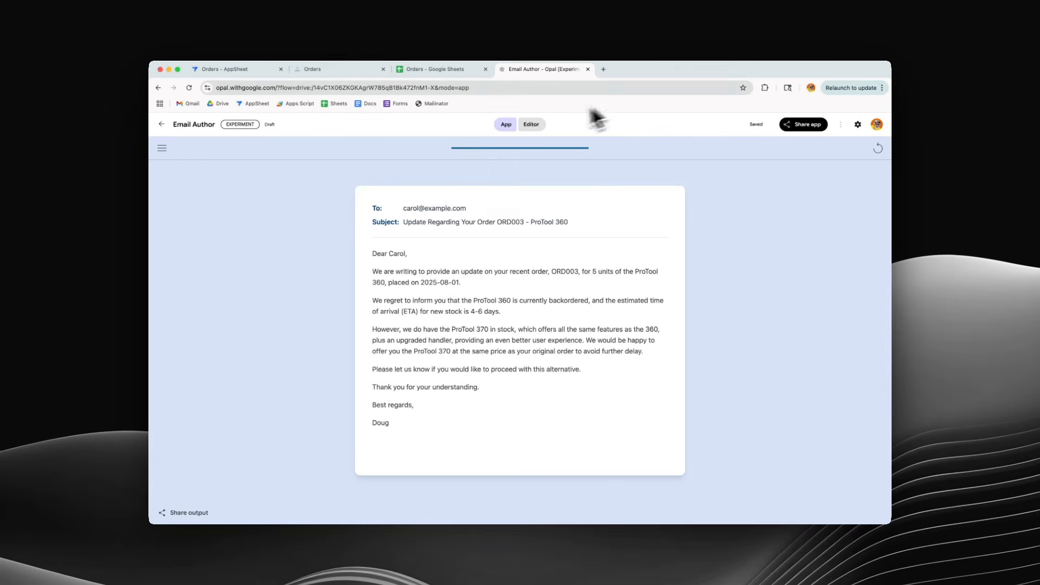
Return Email Author to the editor and open the Orders asset's details to view its data
{"action": "left_click", "coordinate": [531, 125]}
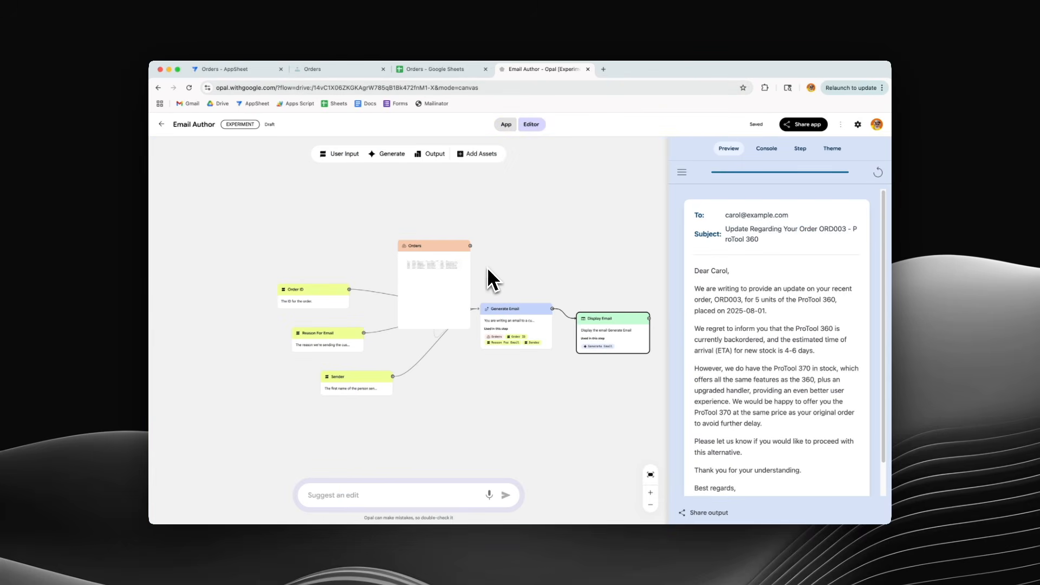
{"action": "left_click", "coordinate": [445, 266]}
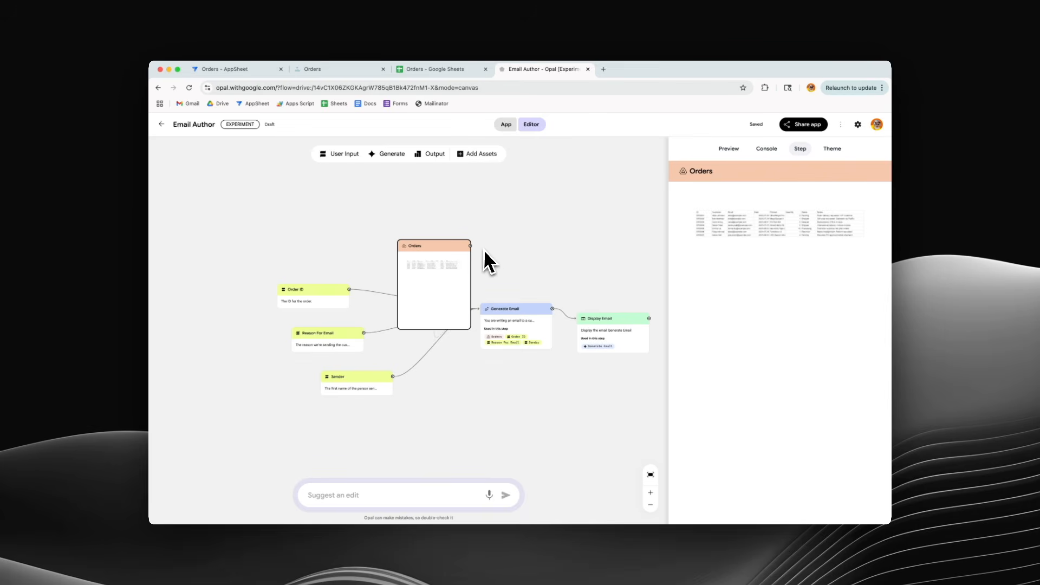